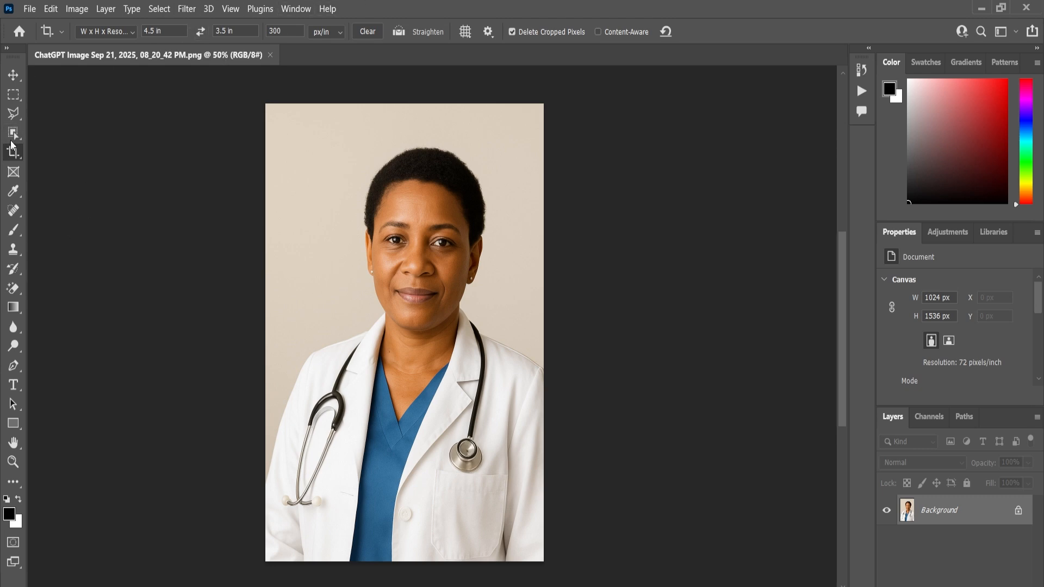
- Set up the Crop tool from the 4 x 5 in 300 ppi preset, with width 3.5 in and height 4.5 in
key("v")
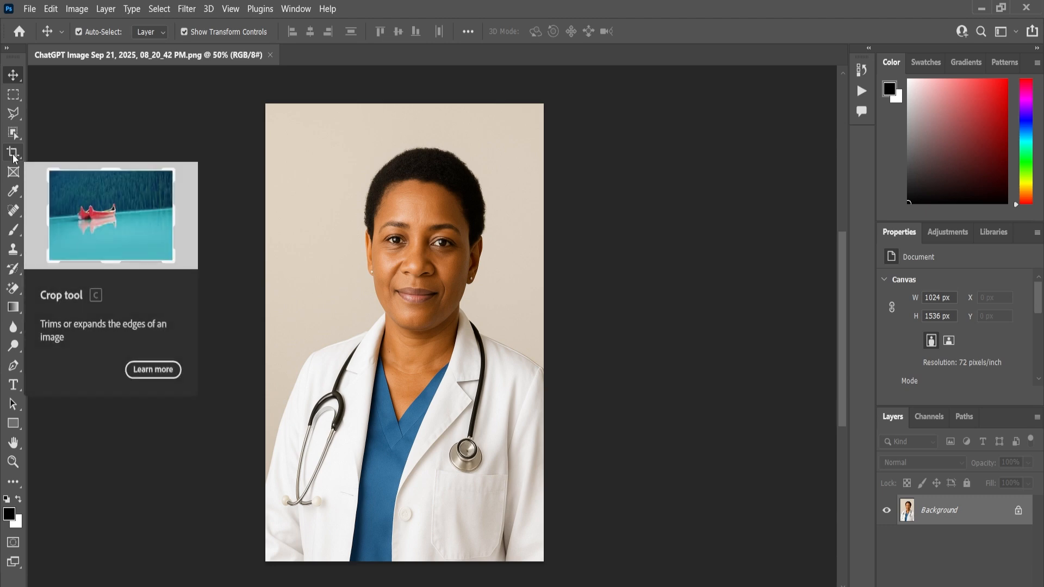
left_click(14, 155)
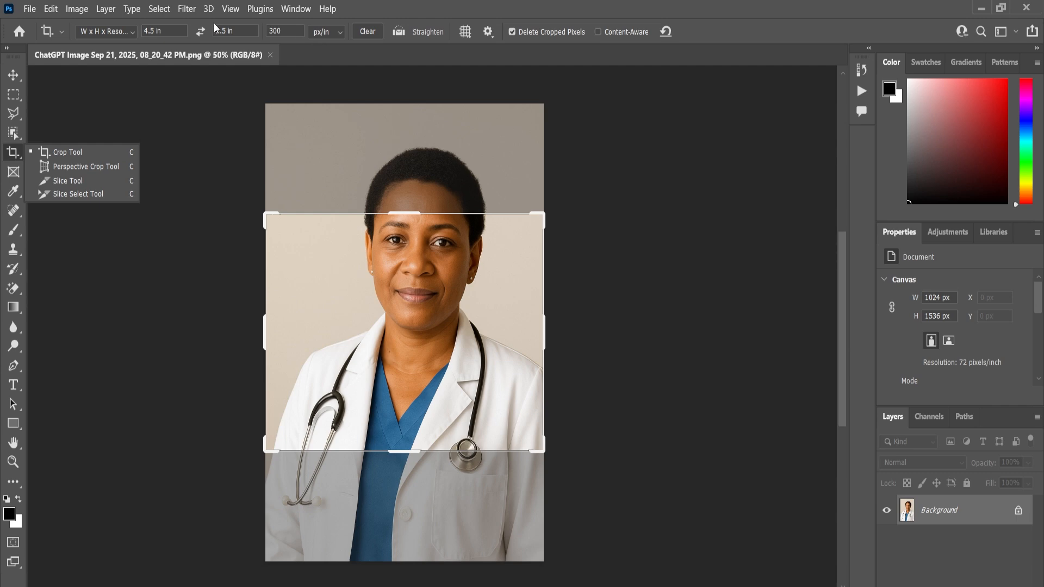
left_click(230, 33)
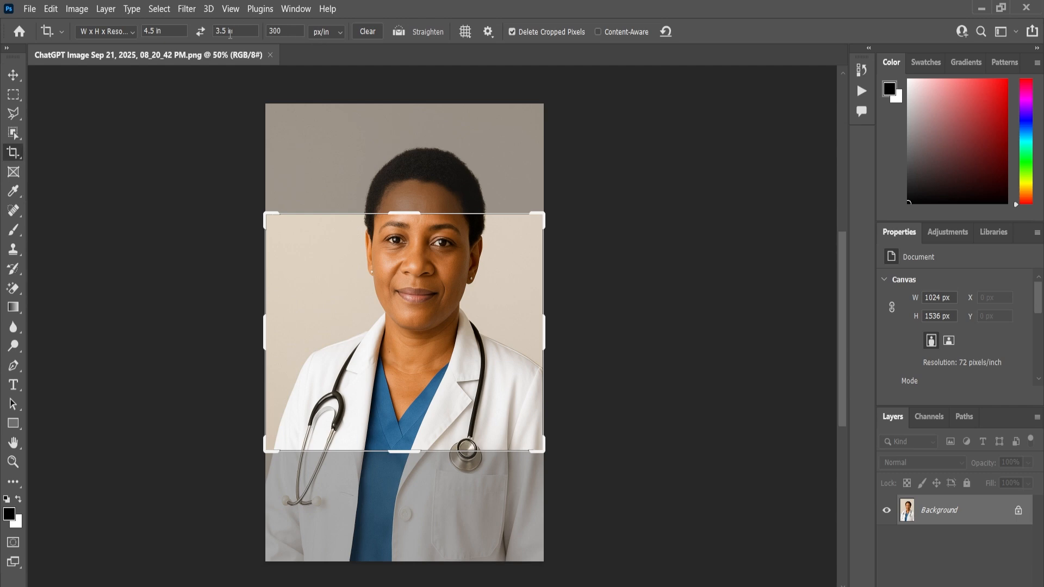
left_click(132, 32)
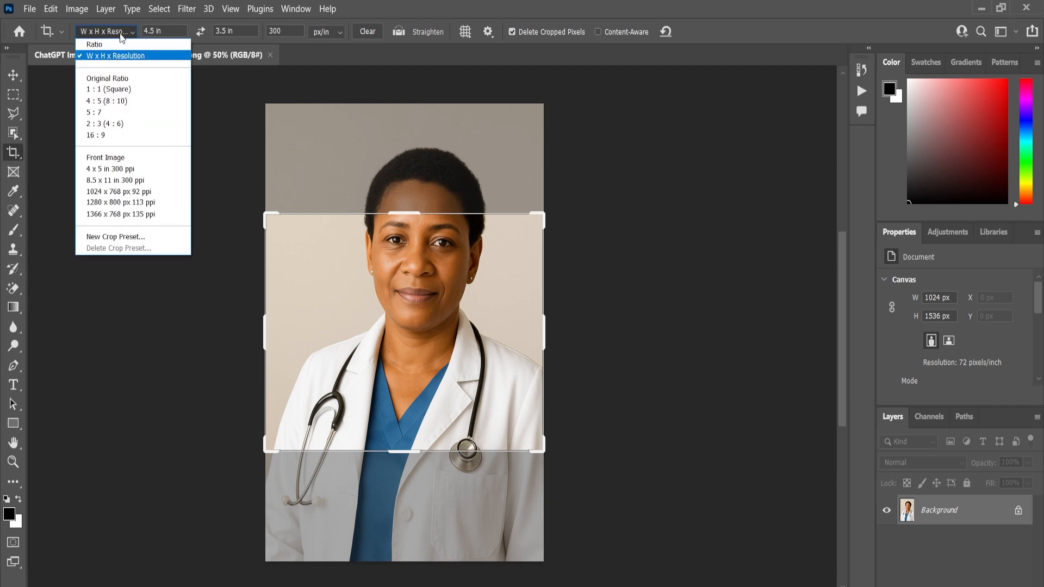
left_click(125, 170)
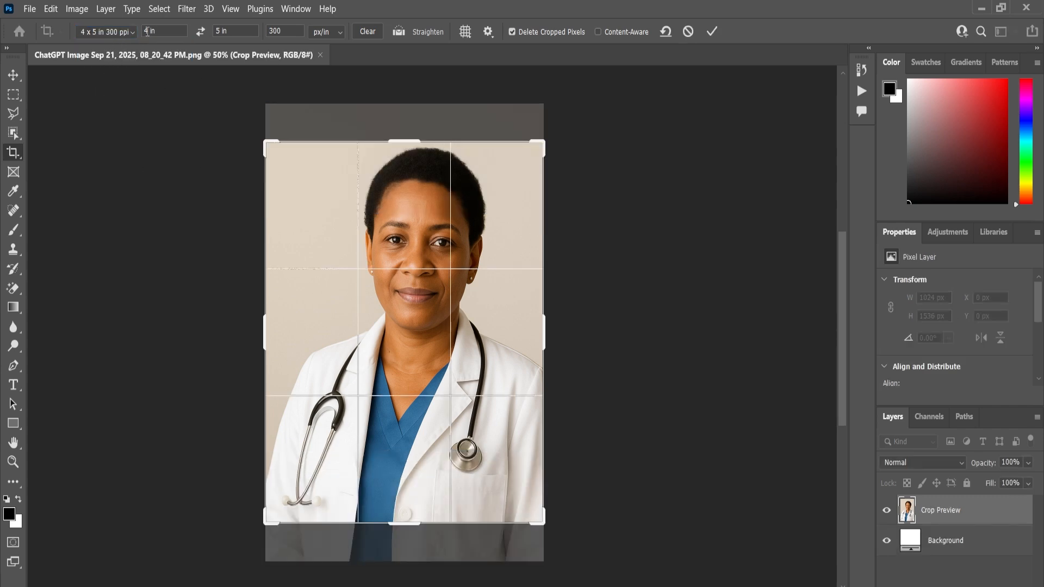
type("3")
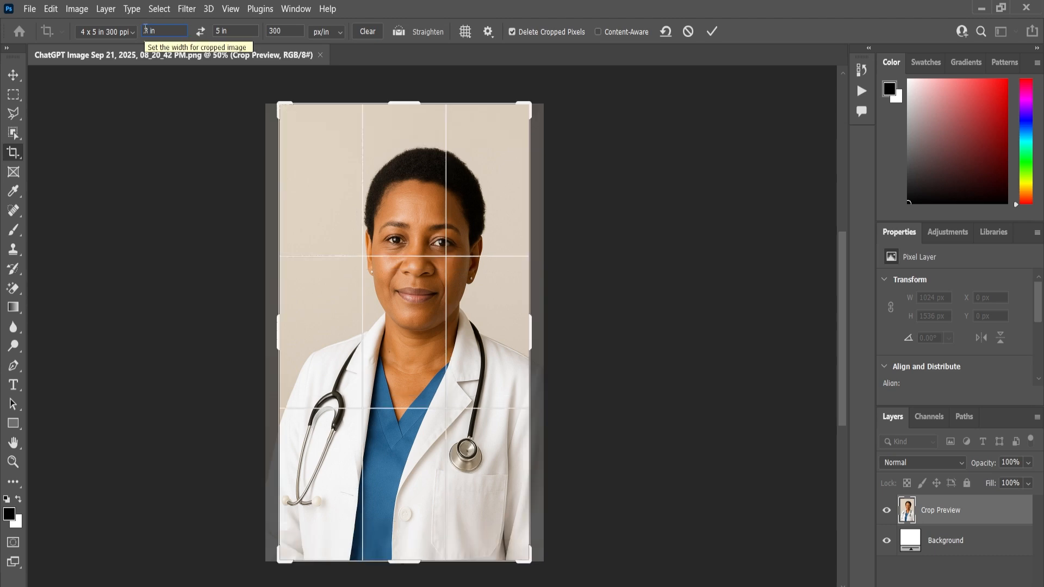
type(".5")
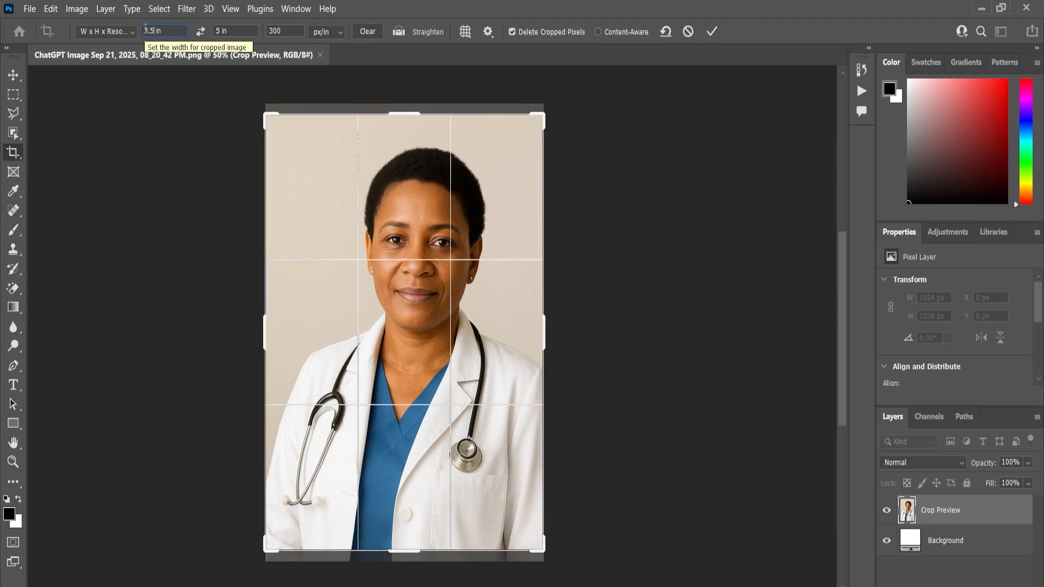
left_click(227, 34)
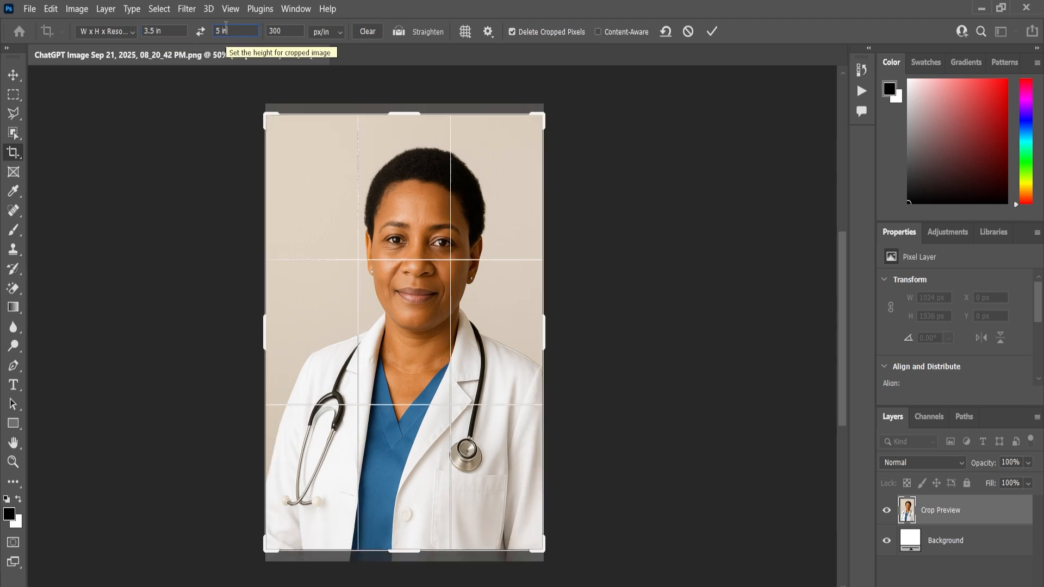
left_click_drag(225, 30, 205, 31)
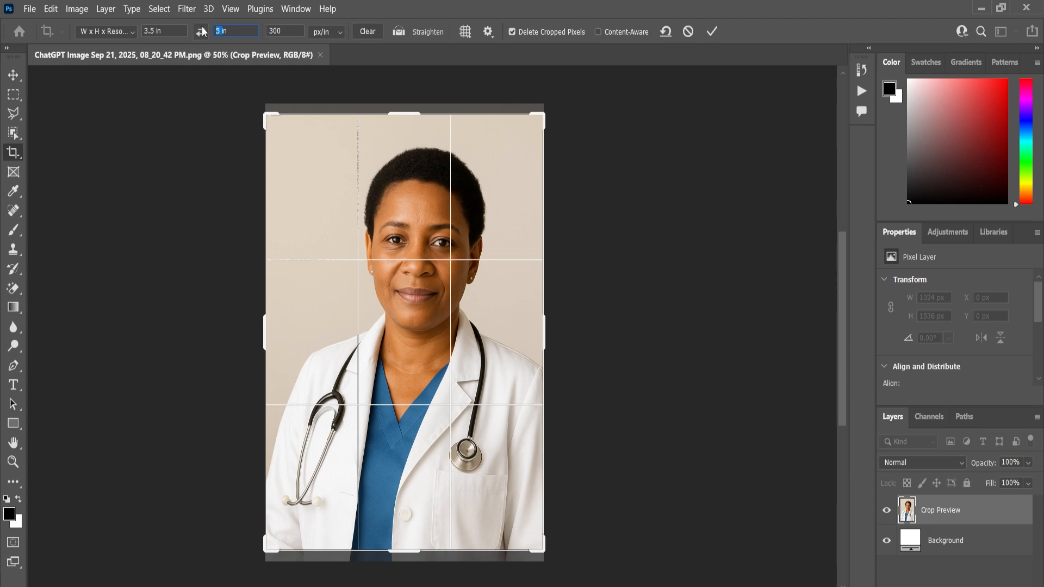
type("4")
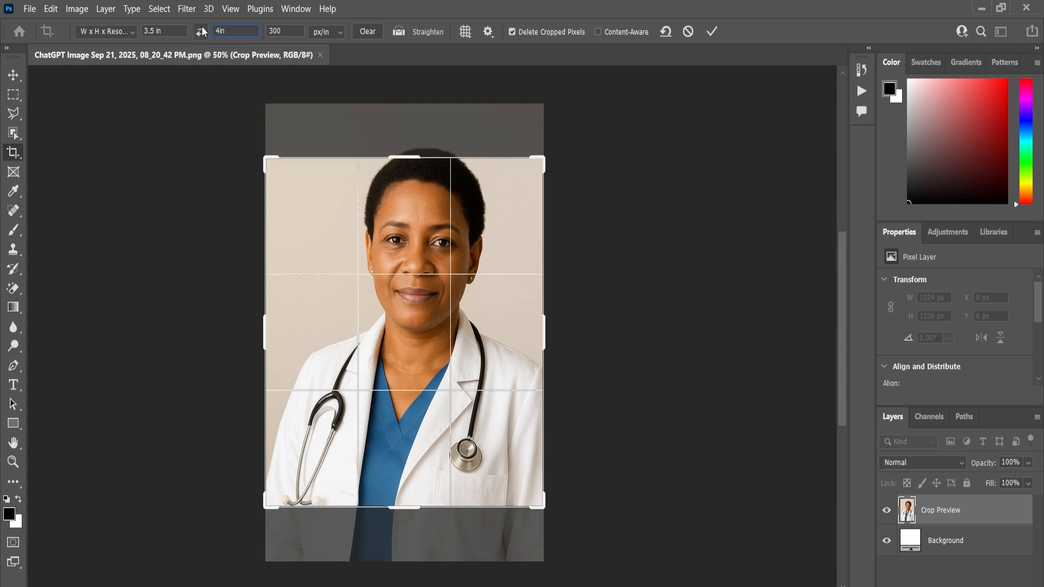
type(".5")
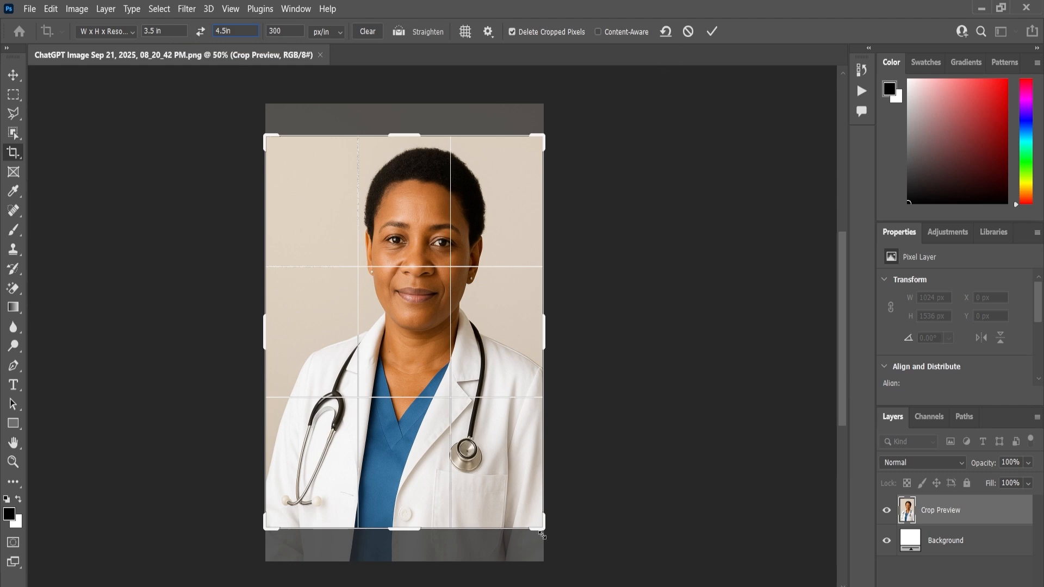
- Fit the crop frame around the woman's head and upper chest with some space above the hair, and apply the crop
left_click_drag(543, 524, 474, 444)
left_click_drag(403, 354, 341, 323)
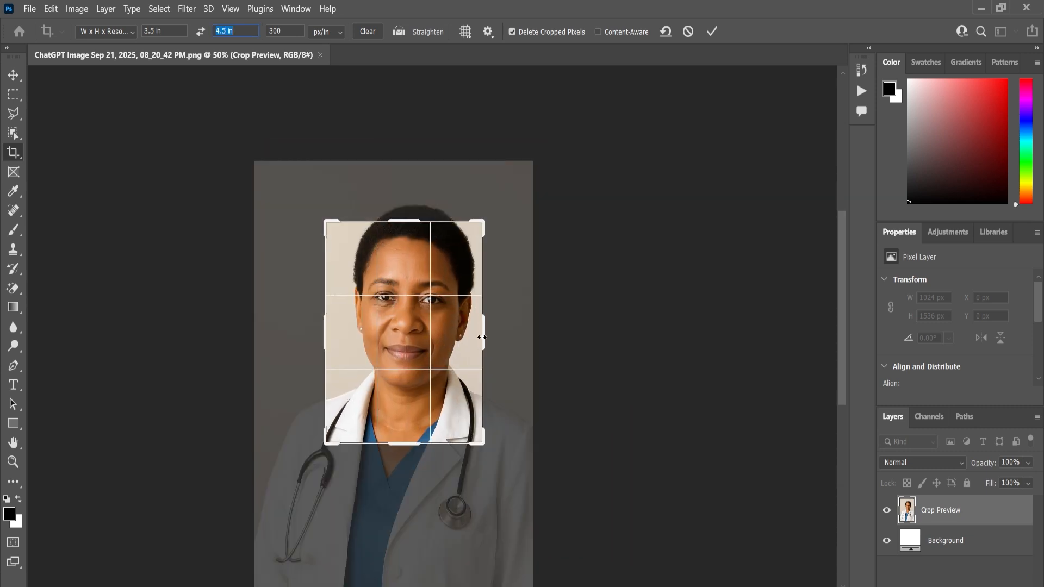
left_click_drag(487, 334, 505, 333)
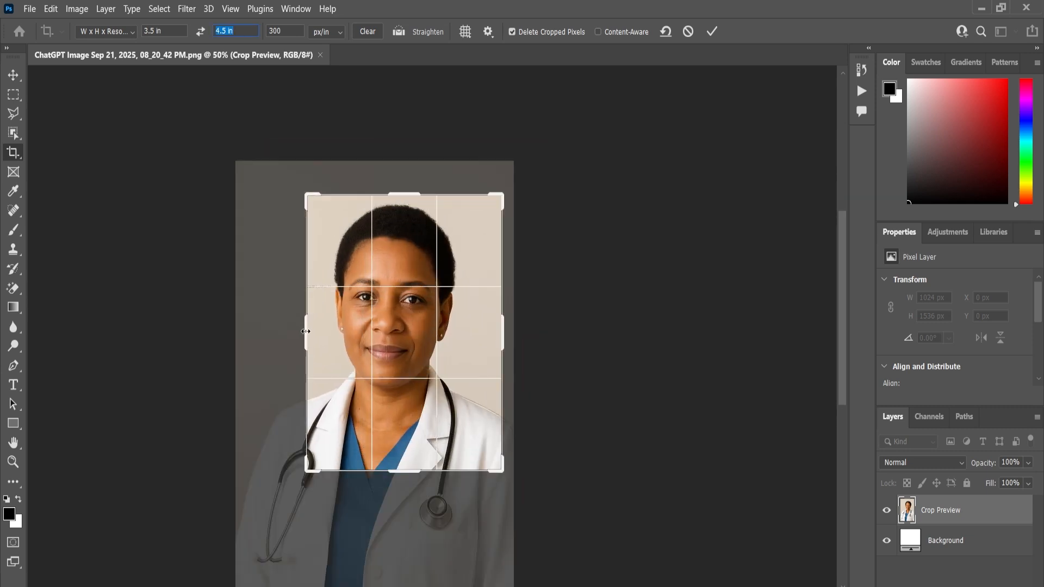
left_click_drag(306, 331, 290, 324)
left_click_drag(413, 259, 410, 257)
left_click_drag(417, 494, 417, 505)
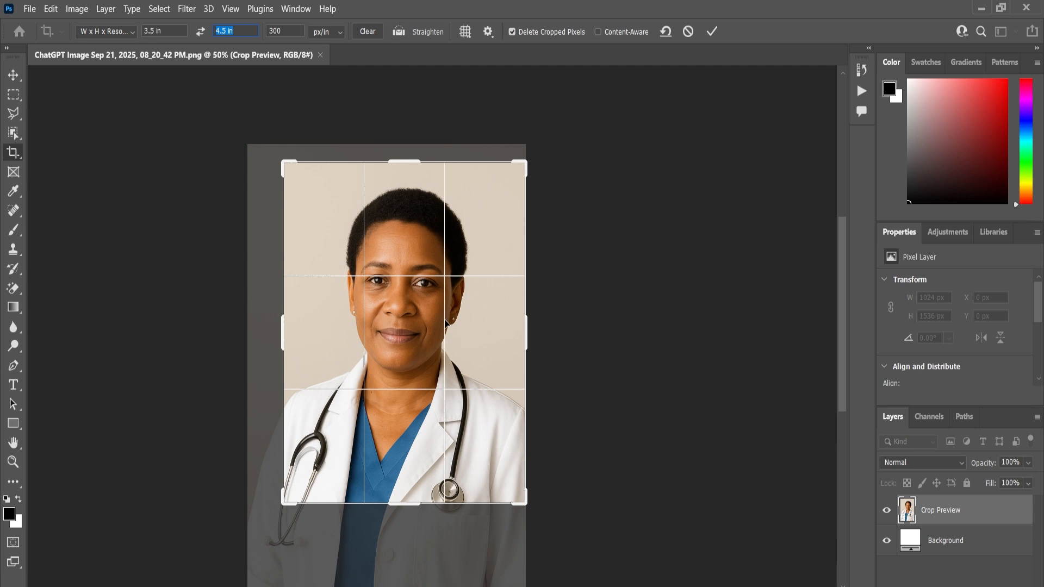
left_click_drag(427, 322, 433, 323)
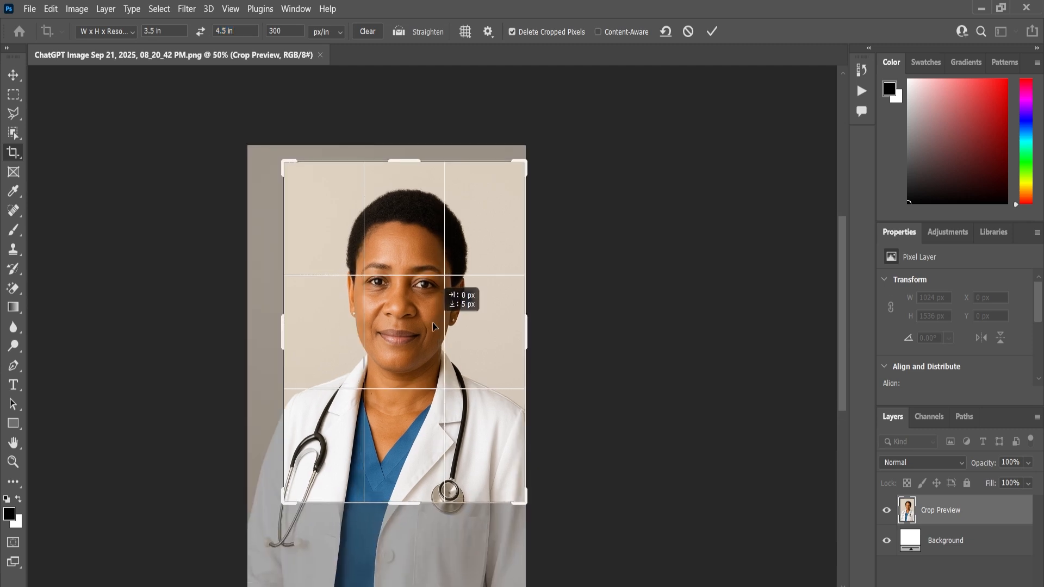
left_click_drag(433, 326, 433, 325)
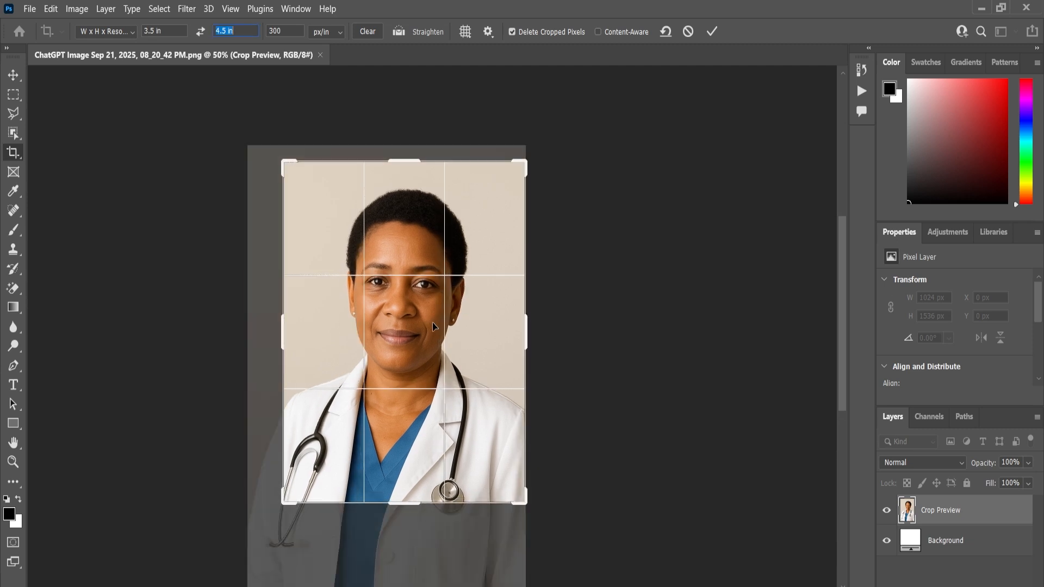
left_click(712, 32)
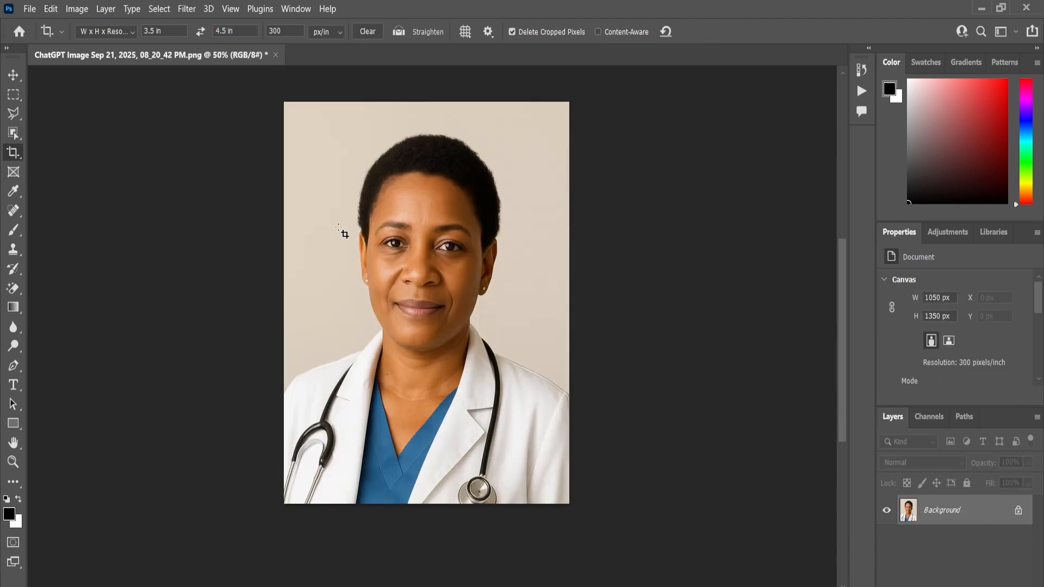
- Select the woman automatically with Select Subject and invert the selection to cover the background
scroll(411, 237, "up", 1)
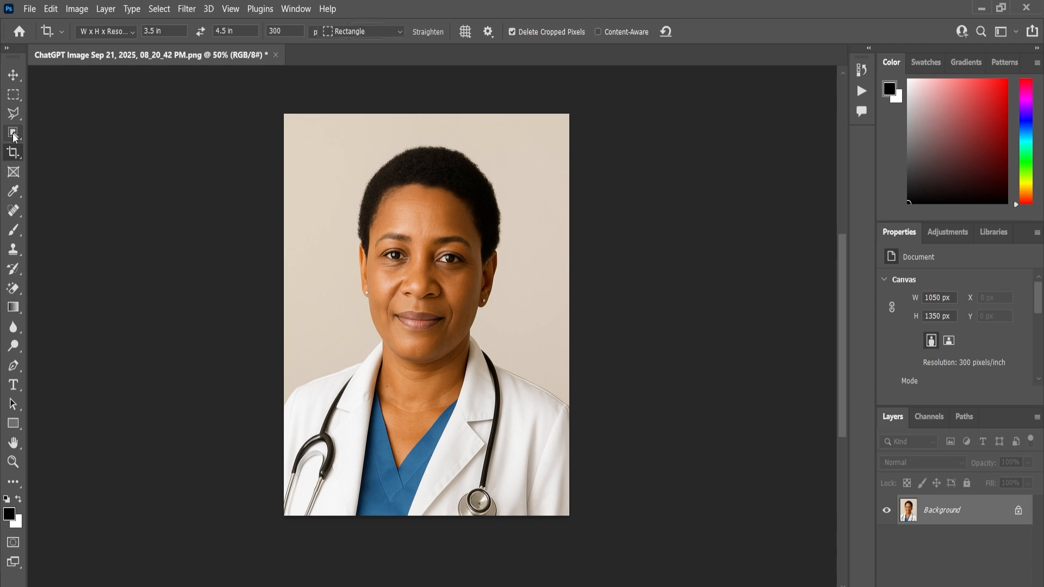
left_click(14, 135)
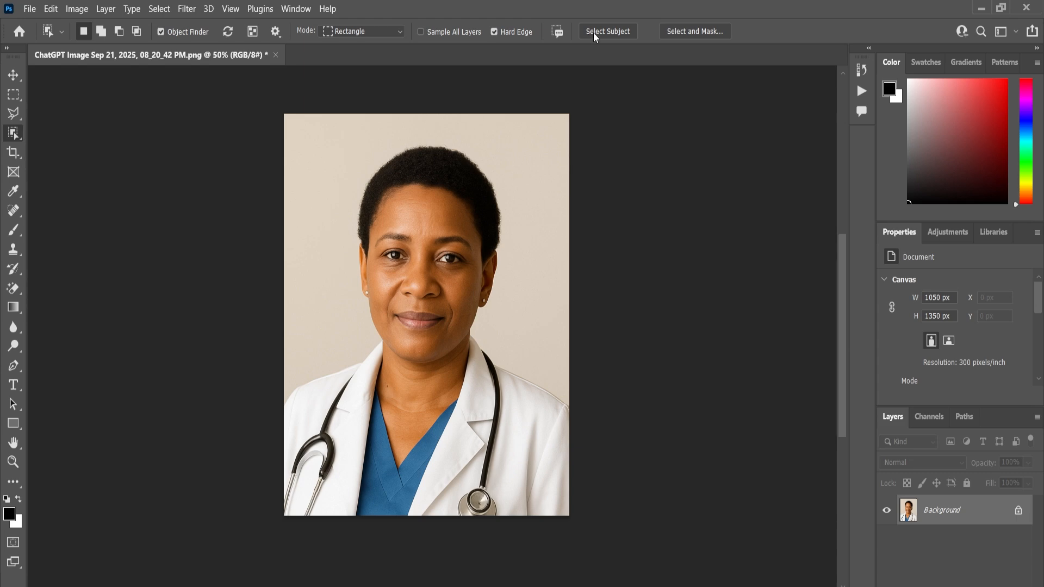
key("shift+w")
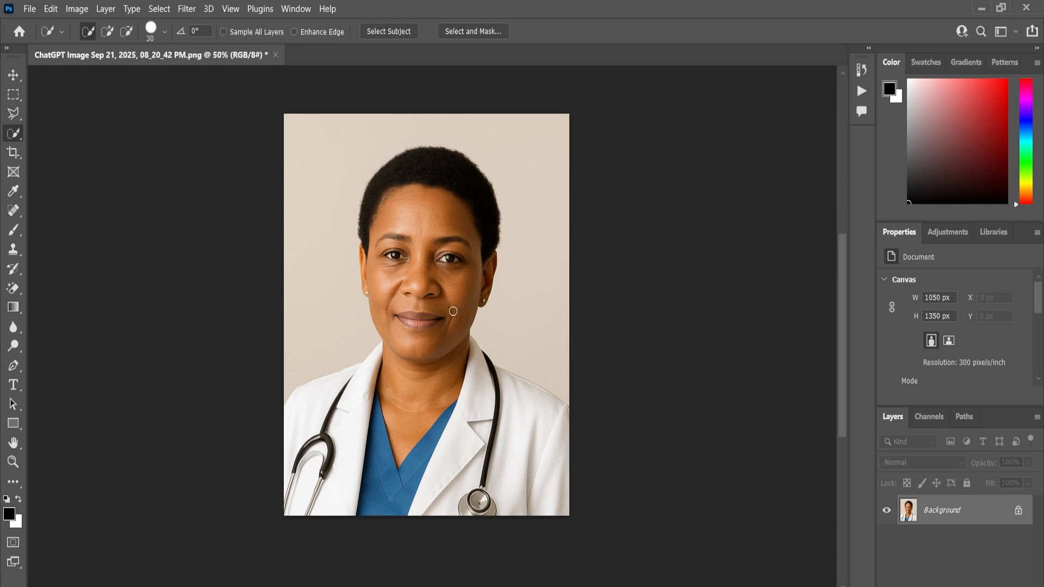
left_click(375, 31)
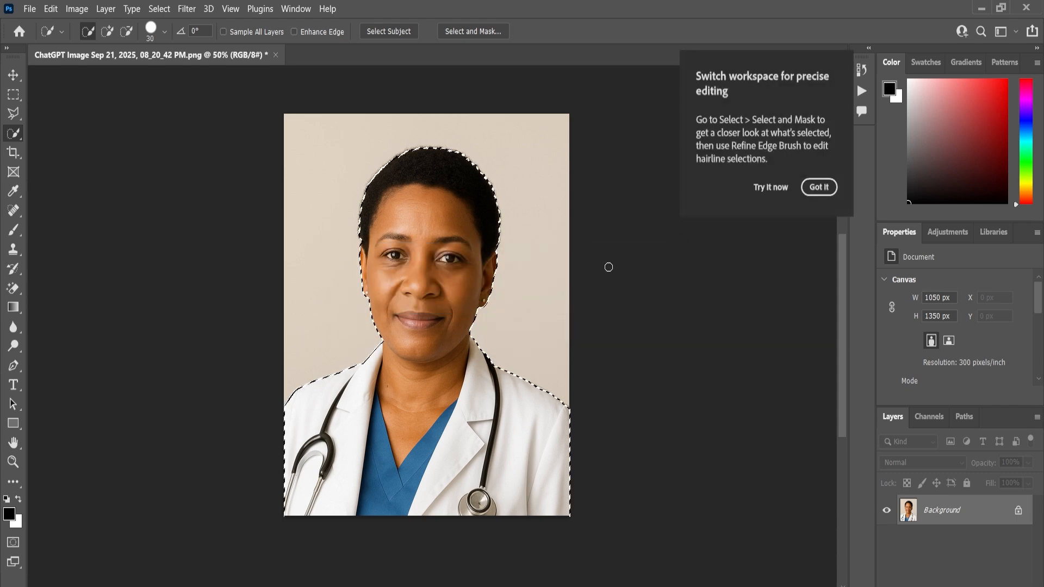
left_click(819, 187)
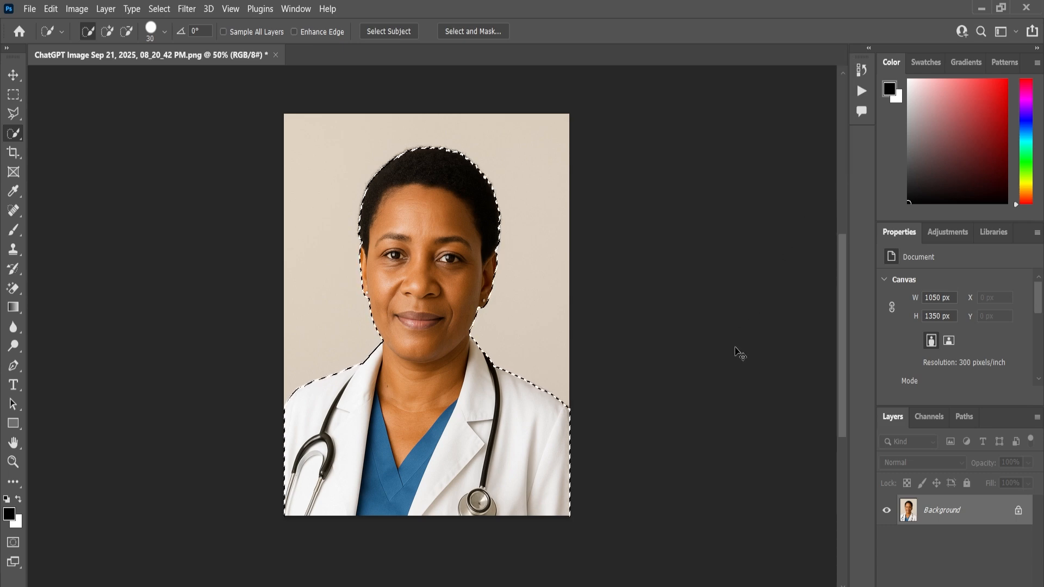
key("ctrl+shift+i")
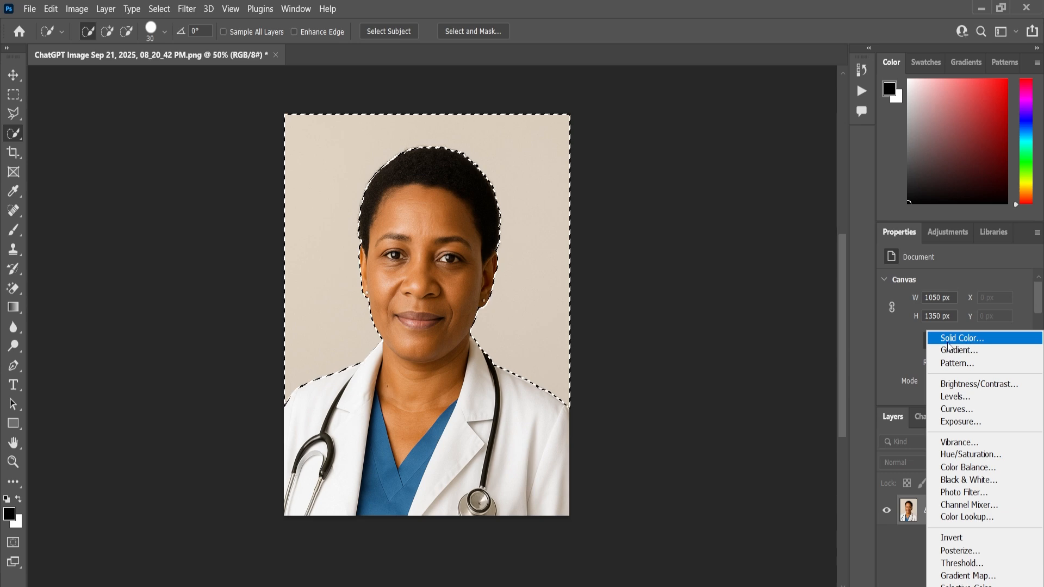
left_click(951, 338)
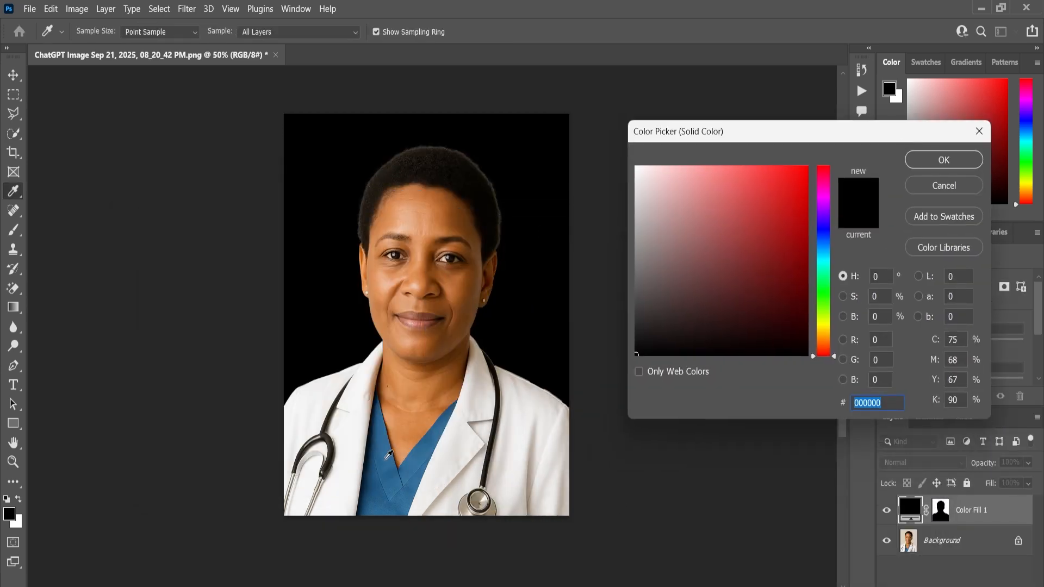
left_click(389, 457)
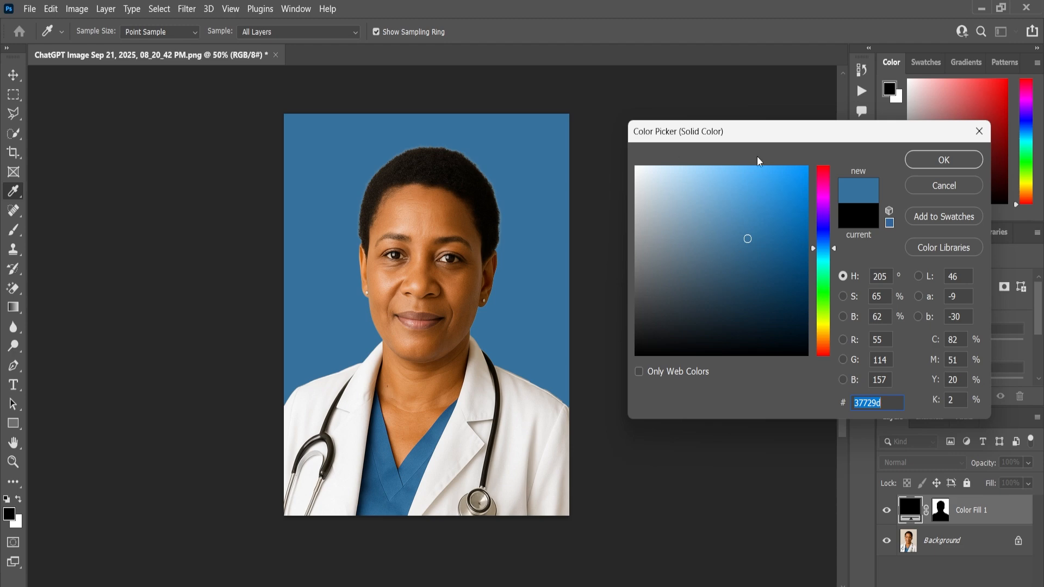
type("0062aa")
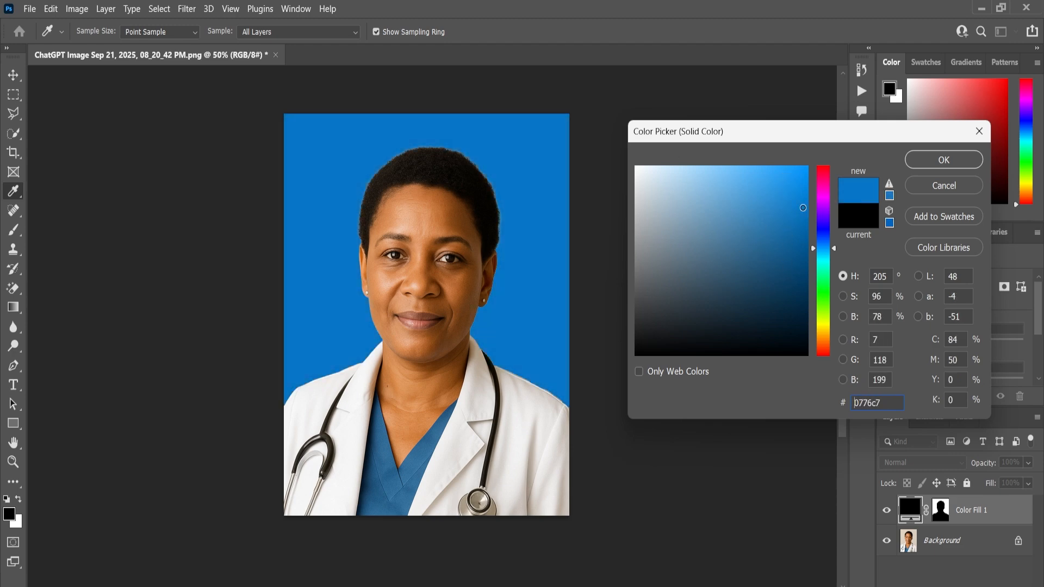
left_click_drag(824, 231, 785, 207)
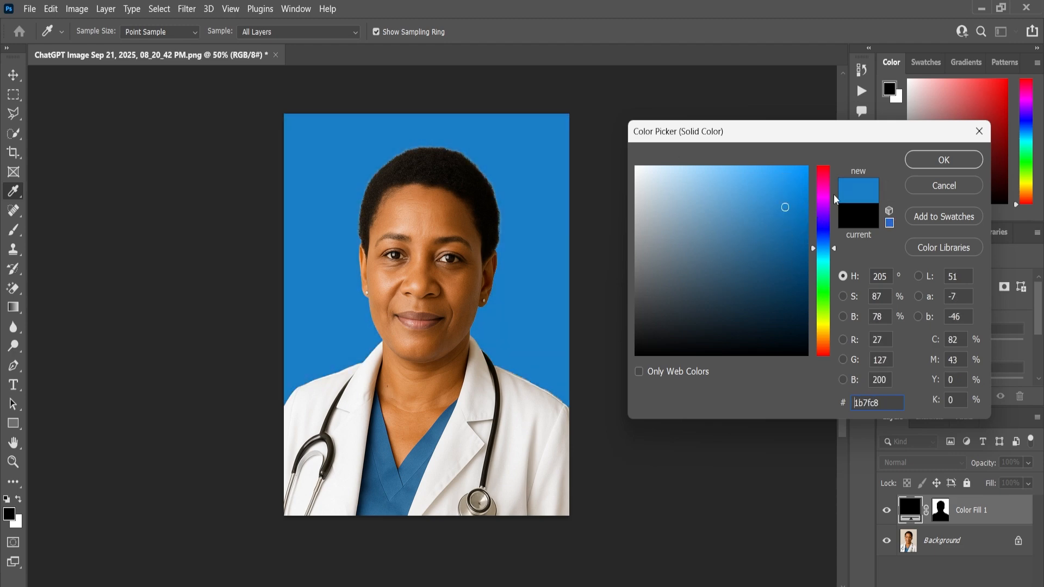
left_click(979, 134)
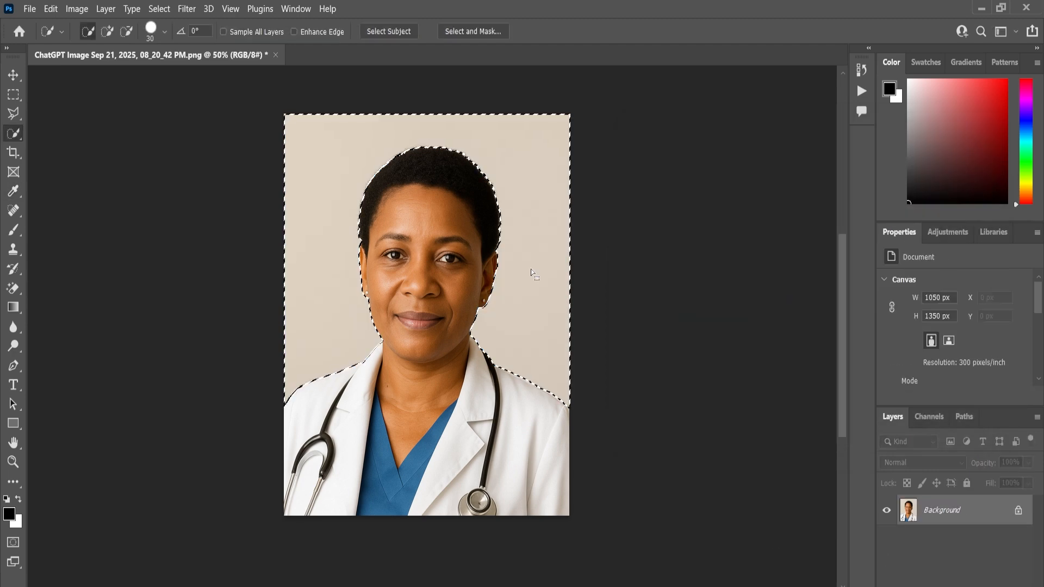
- Fill the selected background with a Solid Color fill layer in blue 0074e1
left_click(928, 579)
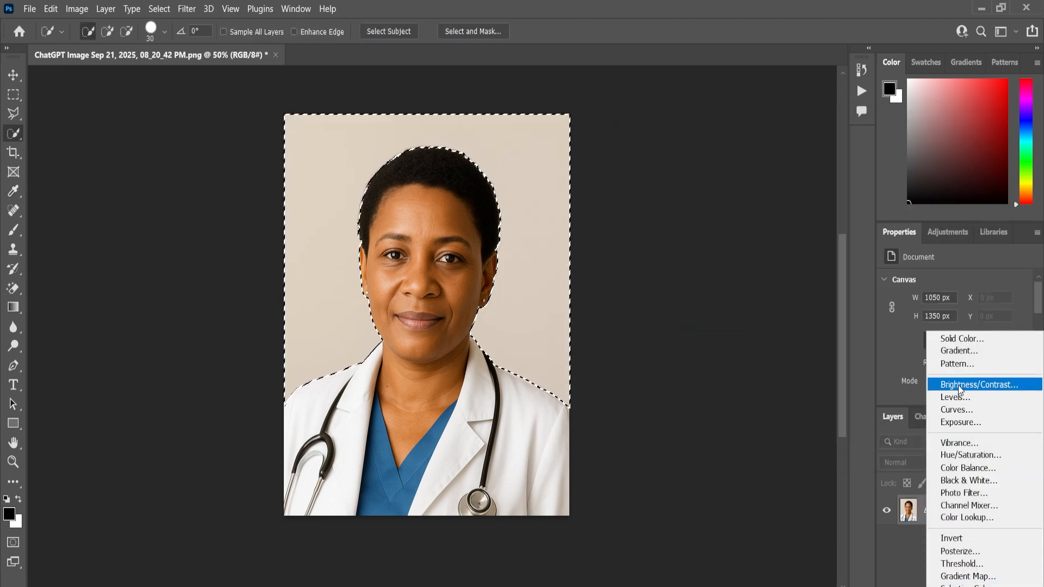
left_click(964, 338)
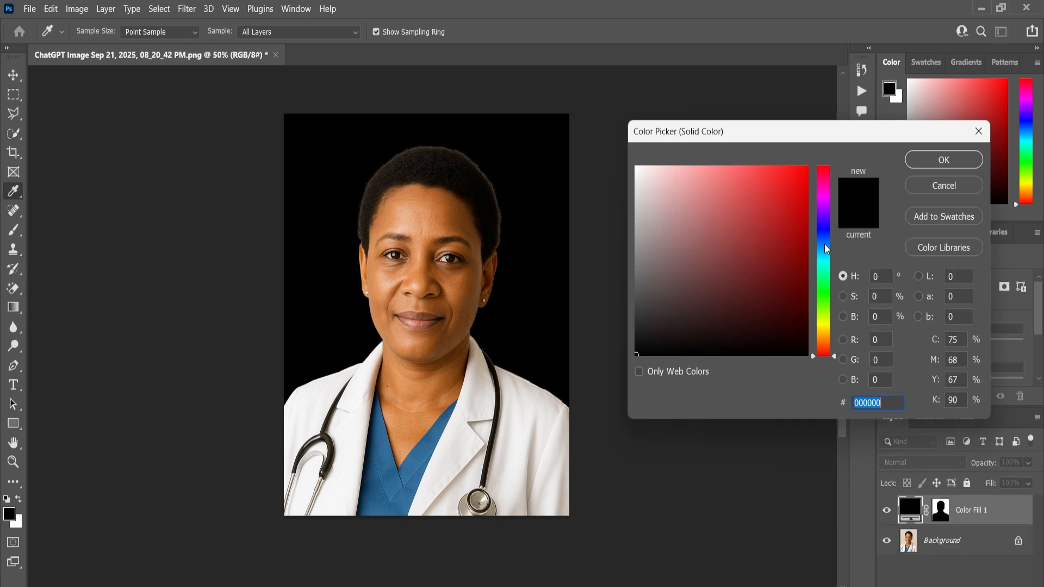
mouse_move(825, 245)
left_mouse_down()
mouse_move(825, 259)
mouse_move(827, 245)
left_mouse_up()
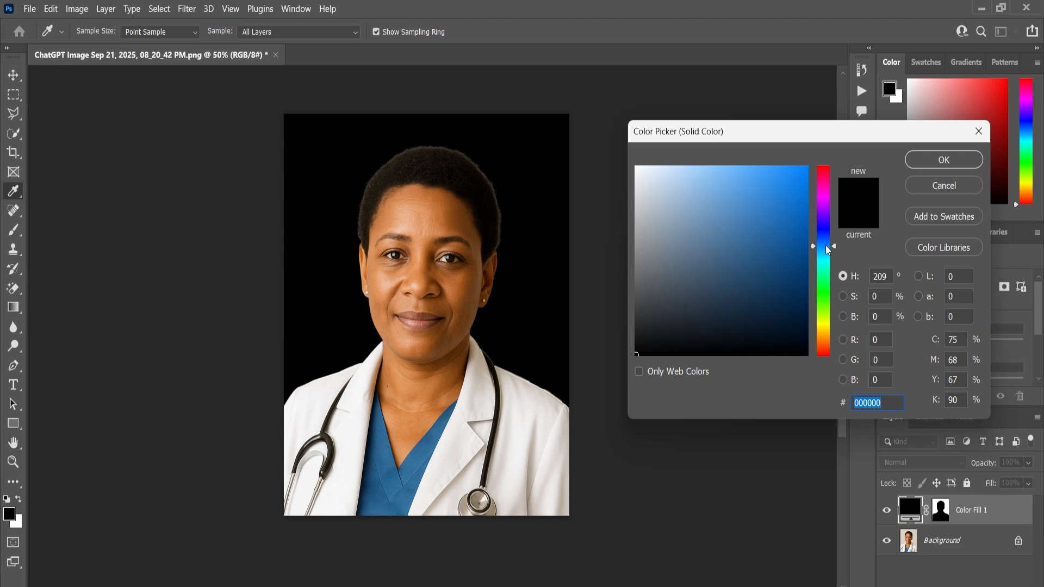
left_click_drag(736, 242, 810, 188)
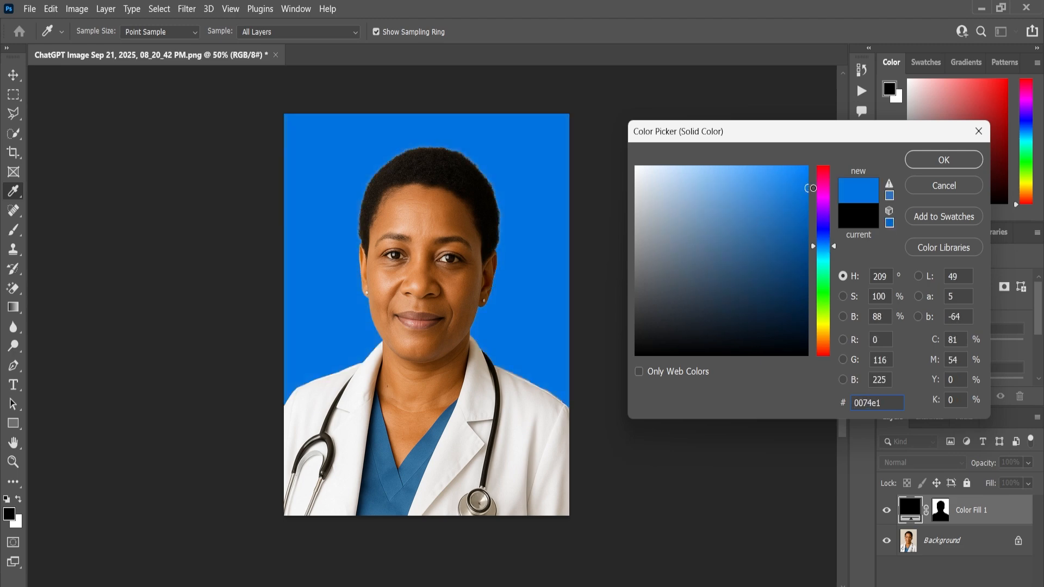
left_click(942, 161)
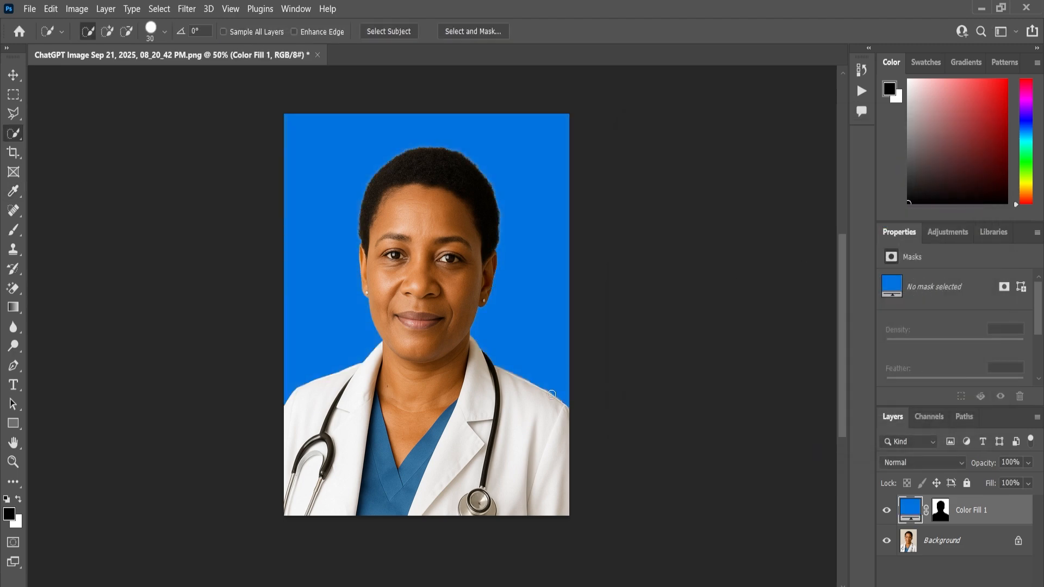
- Merge the blue color fill layer down into the Background layer
scroll(546, 358, "down", 3)
scroll(546, 356, "up", 3)
key("ctrl+e")
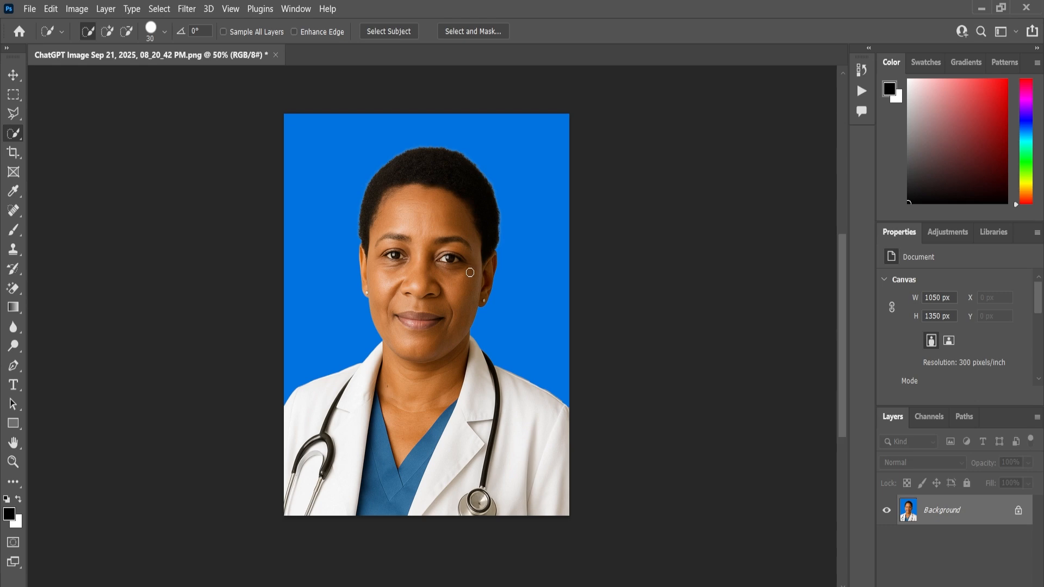
scroll(474, 272, "up", 2)
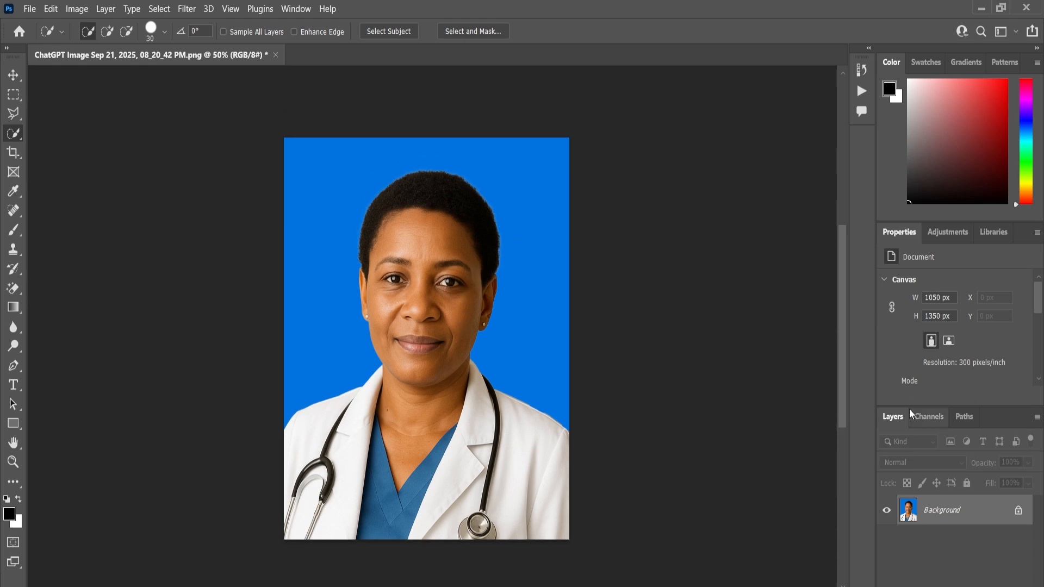
- Undo the layer merge and flatten the blue color fill and the portrait into a single Background layer
key("ctrl+z")
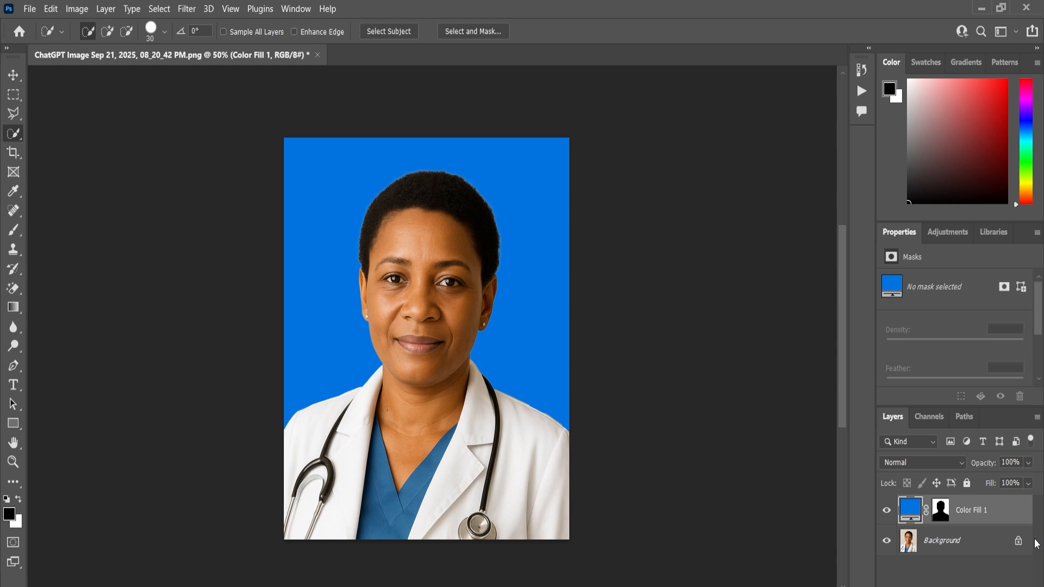
right_click(980, 540)
left_click(964, 541)
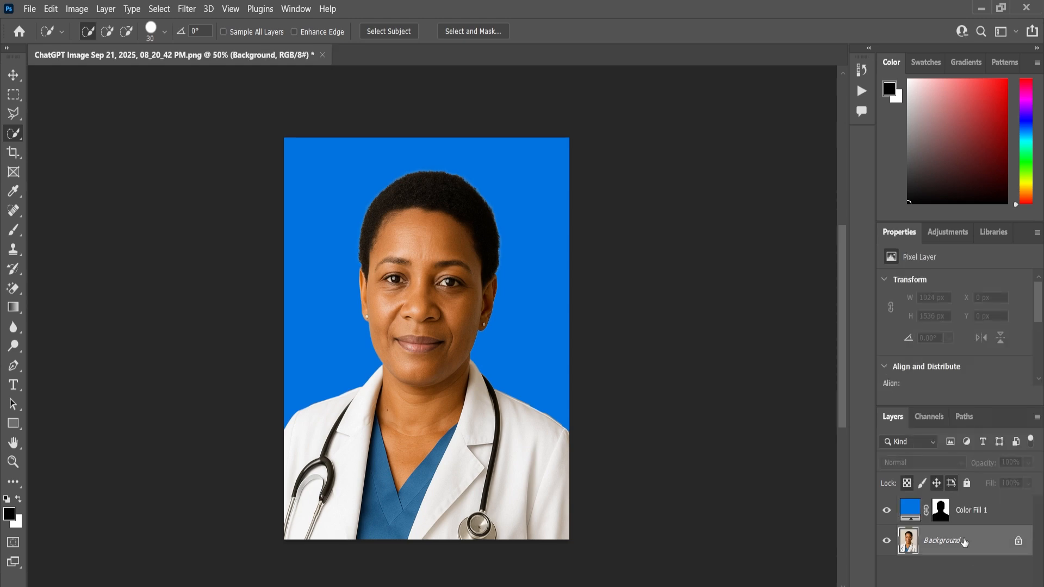
left_click(979, 513)
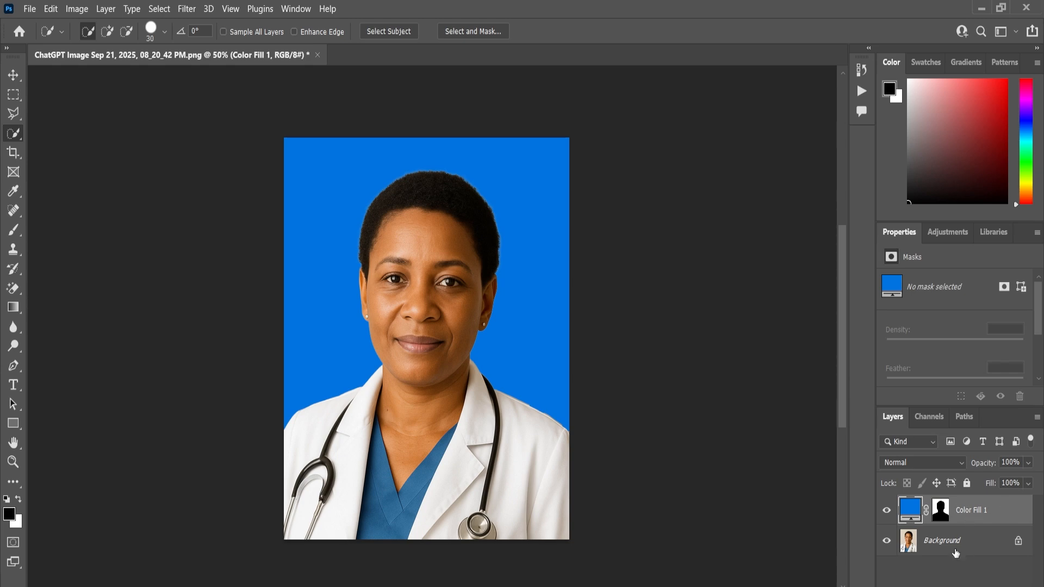
left_click(961, 542)
right_click(976, 514)
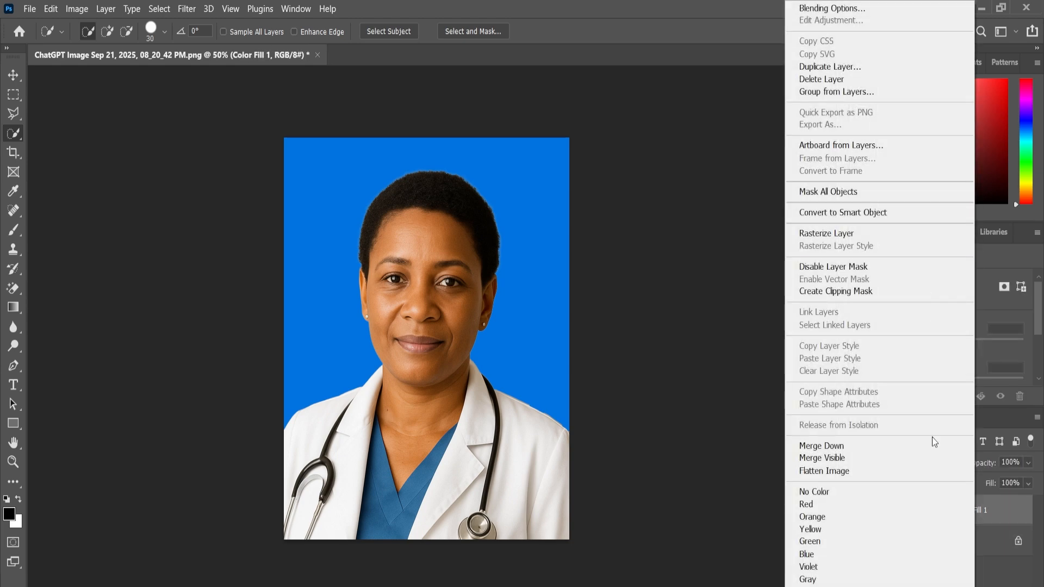
left_click(854, 473)
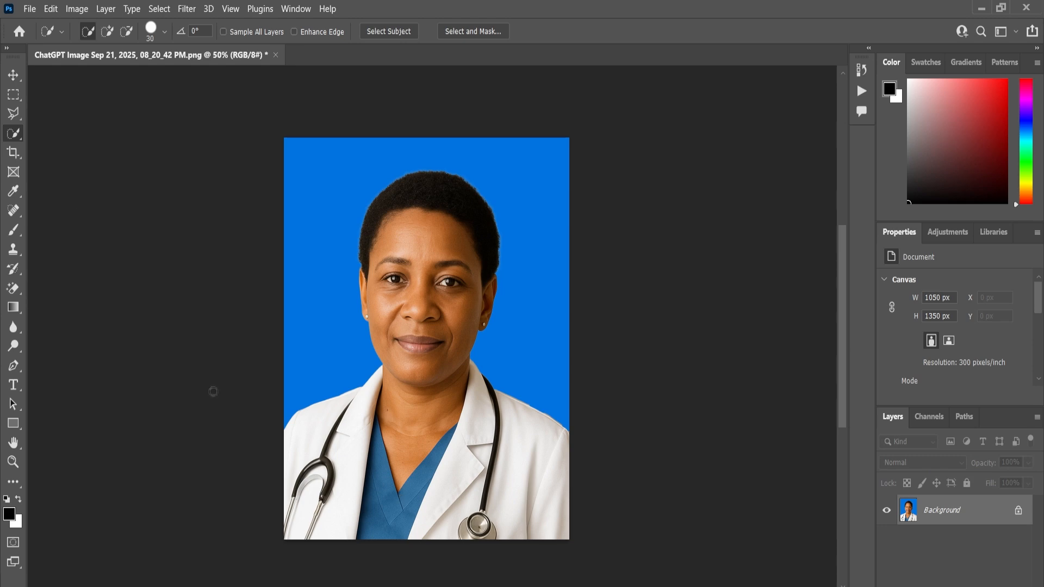
- Create a new document from the Landscape, 6 x 4 photo preset, 6 x 4 in at 300 ppi
left_click(30, 9)
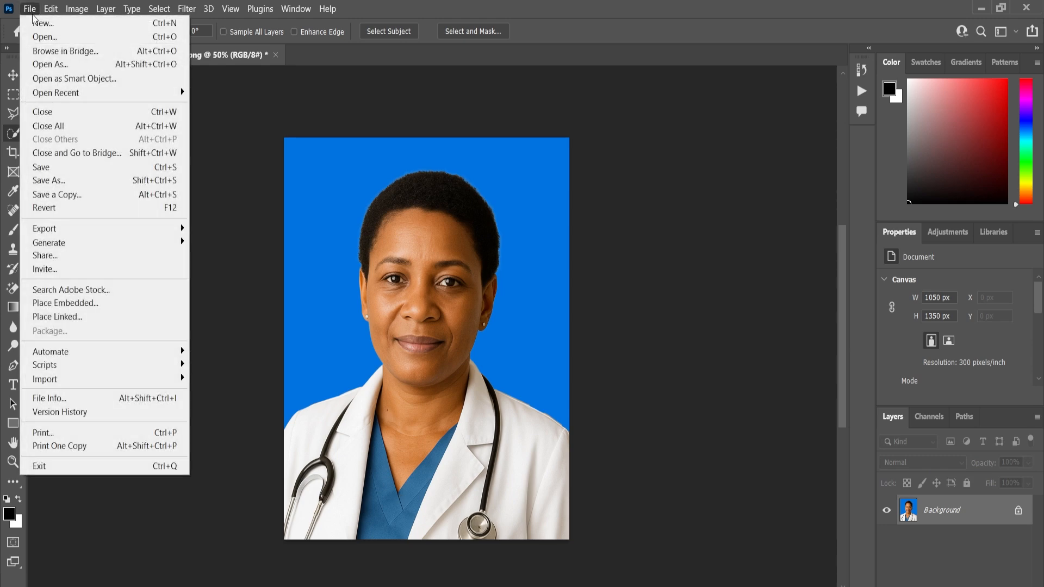
left_click(31, 11)
left_click(31, 10)
left_click(42, 24)
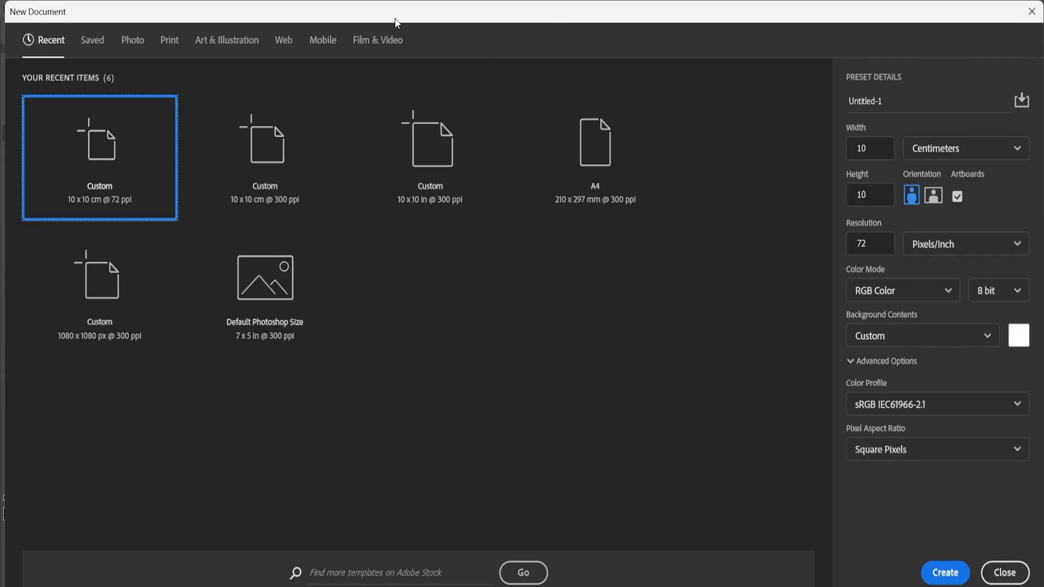
left_click(171, 40)
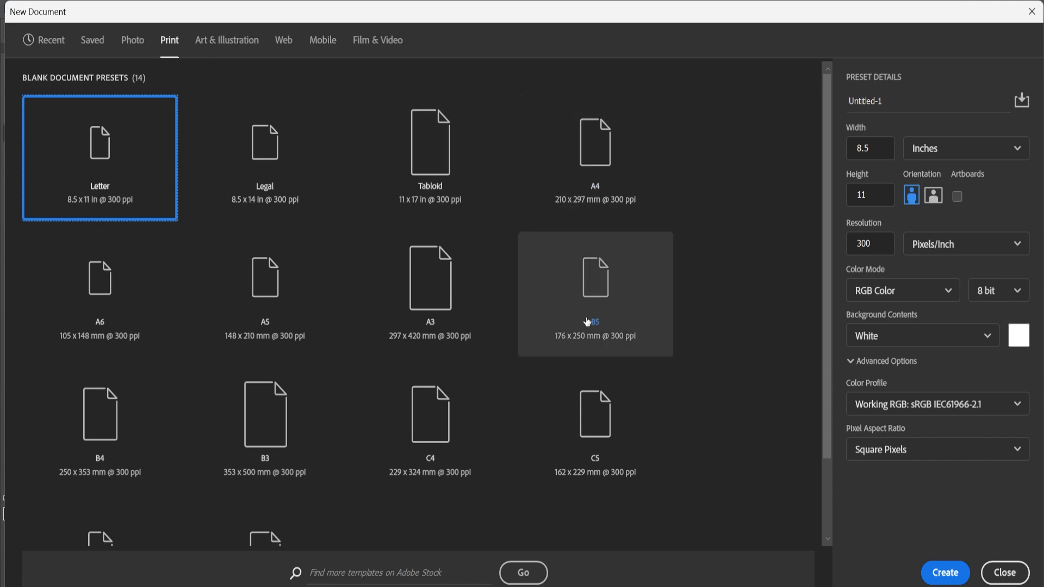
left_click(130, 40)
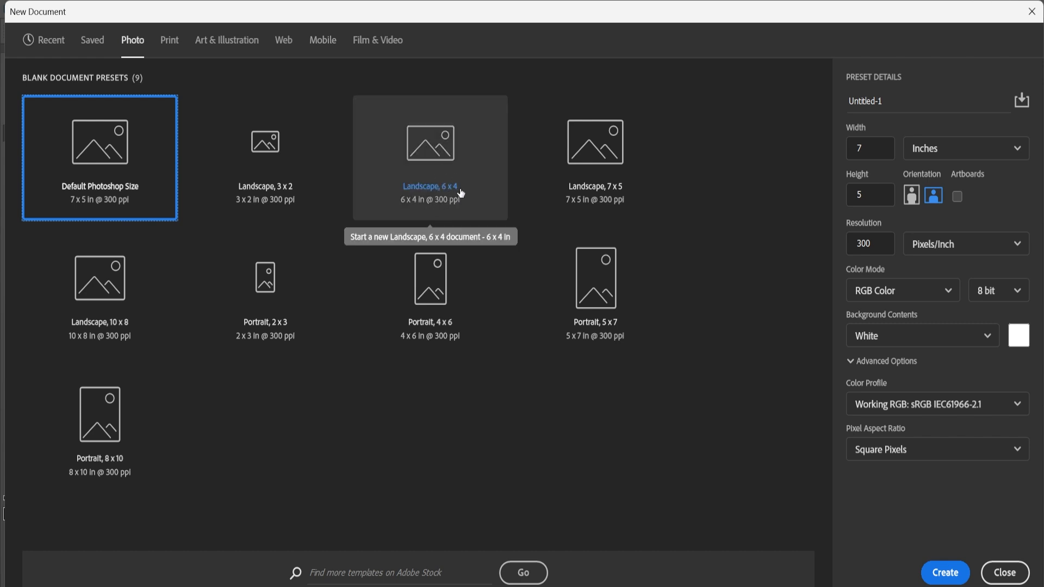
left_click(452, 170)
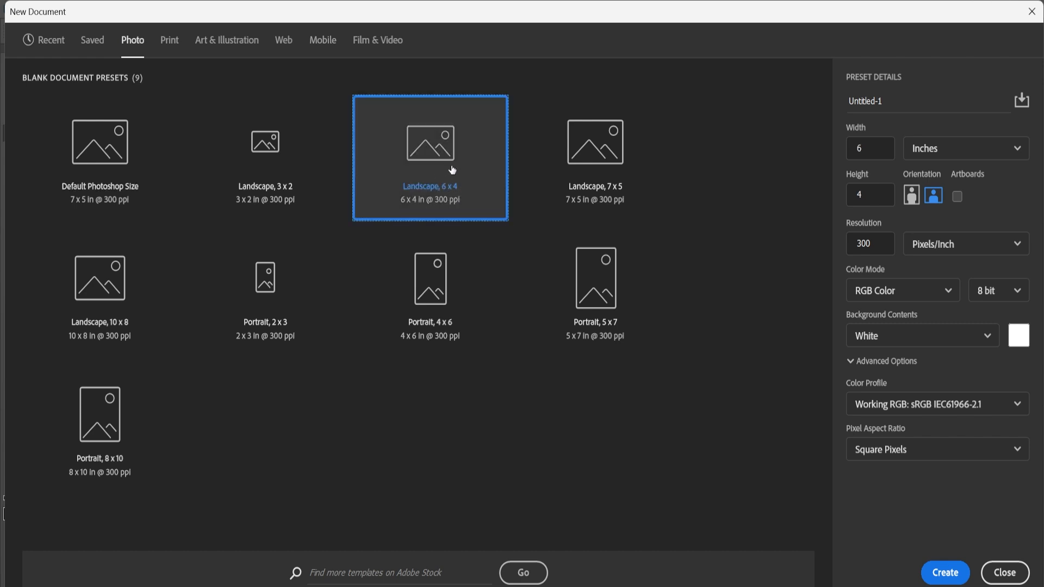
left_click(945, 573)
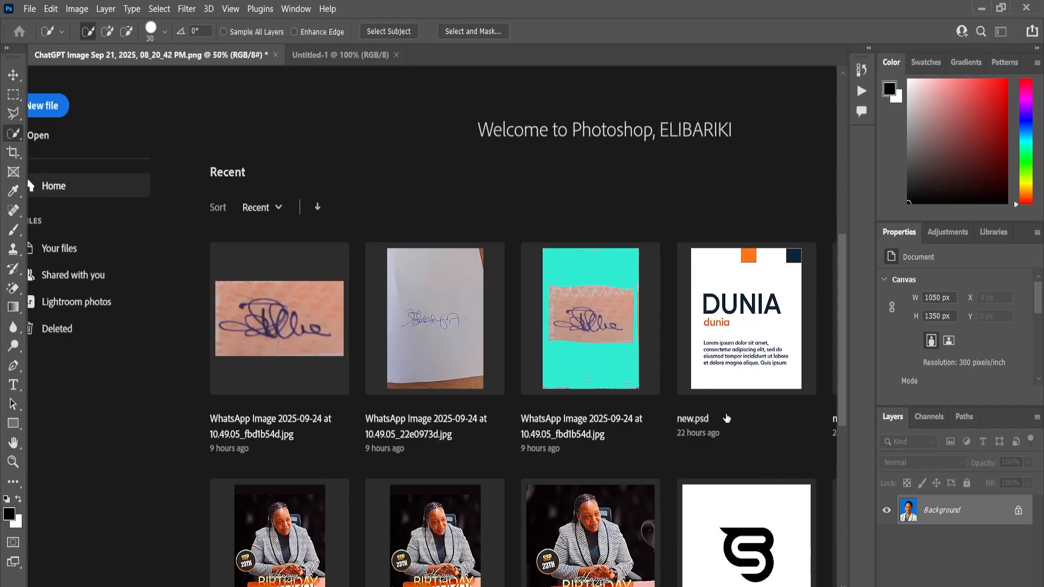
- Unlock the portrait's Background layer and place a copy of it in the new 6 x 4 in document with the Move tool
scroll(428, 259, "up", 1)
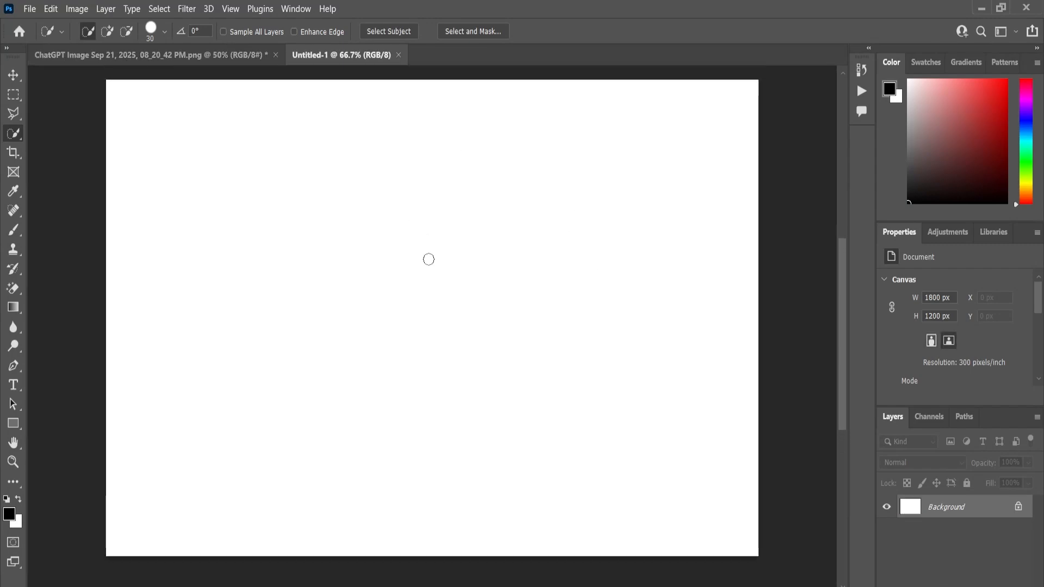
scroll(428, 259, "right", 2)
scroll(428, 260, "left", 2)
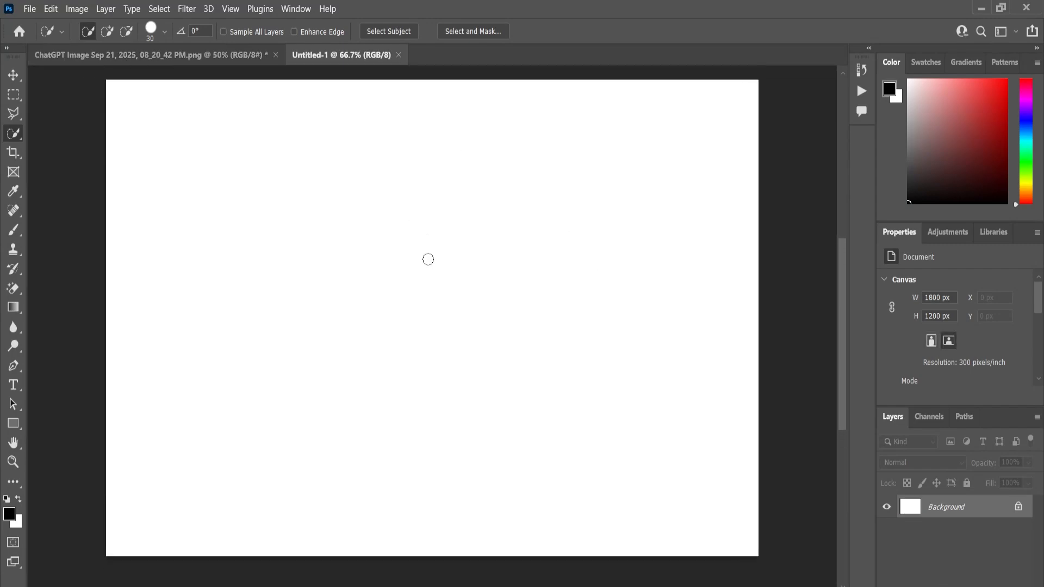
scroll(428, 260, "up", 1)
scroll(428, 260, "down", 3)
scroll(396, 257, "up", 1)
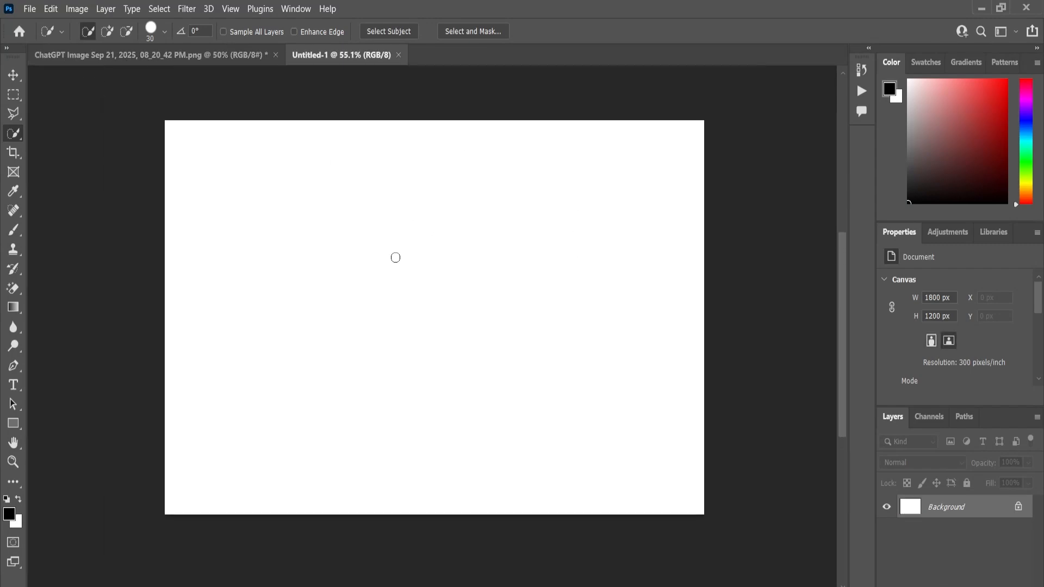
left_click(198, 53)
left_click(14, 79)
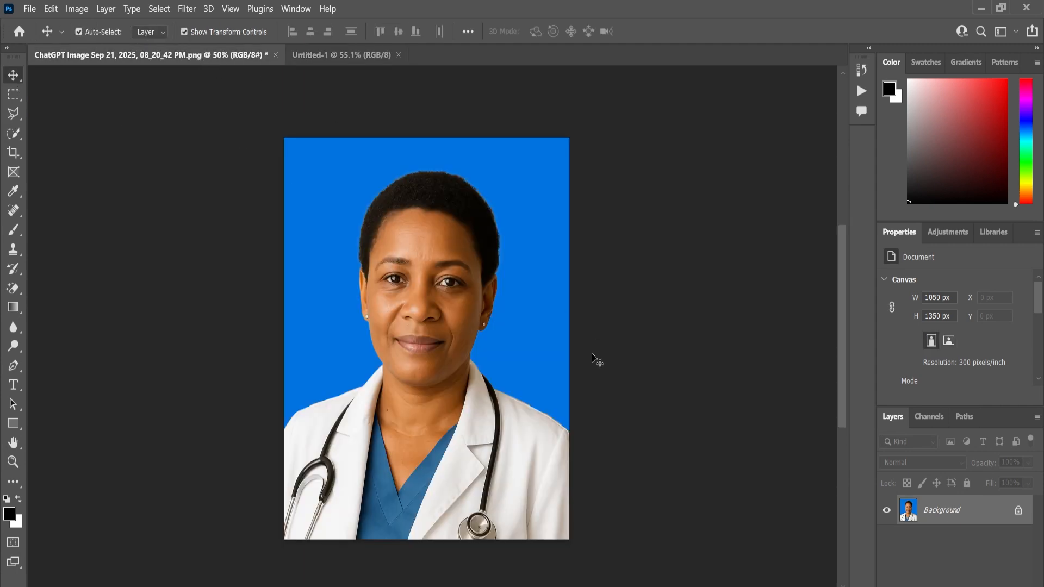
left_click(1019, 521)
left_click_drag(501, 361, 509, 274)
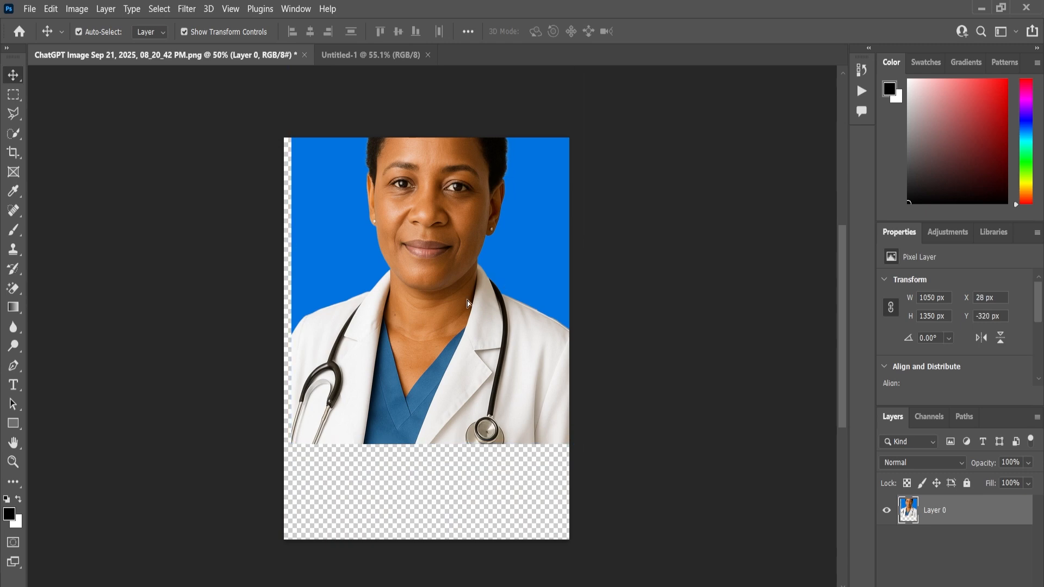
left_click_drag(468, 301, 348, 57)
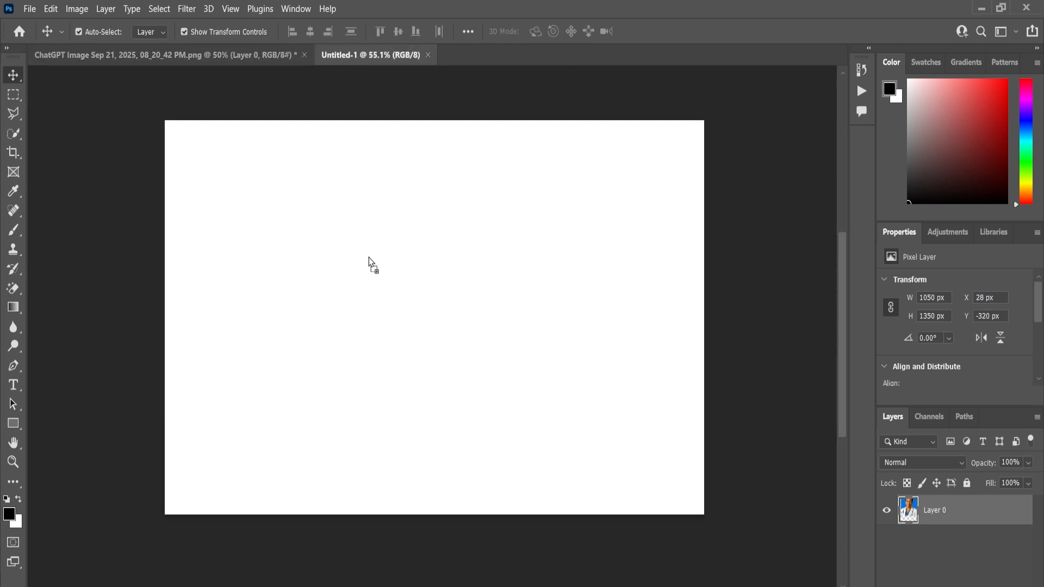
left_click_drag(366, 271, 396, 327)
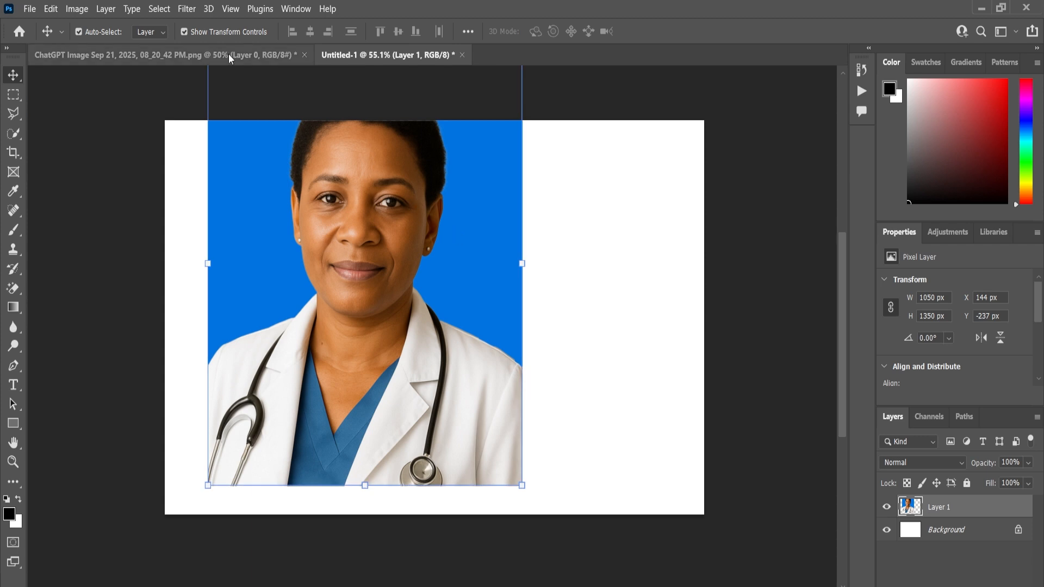
- Copy the full portrait from the source image, paste it into the 6 x 4 in document, and delete the portrait placed there earlier
left_click(186, 53)
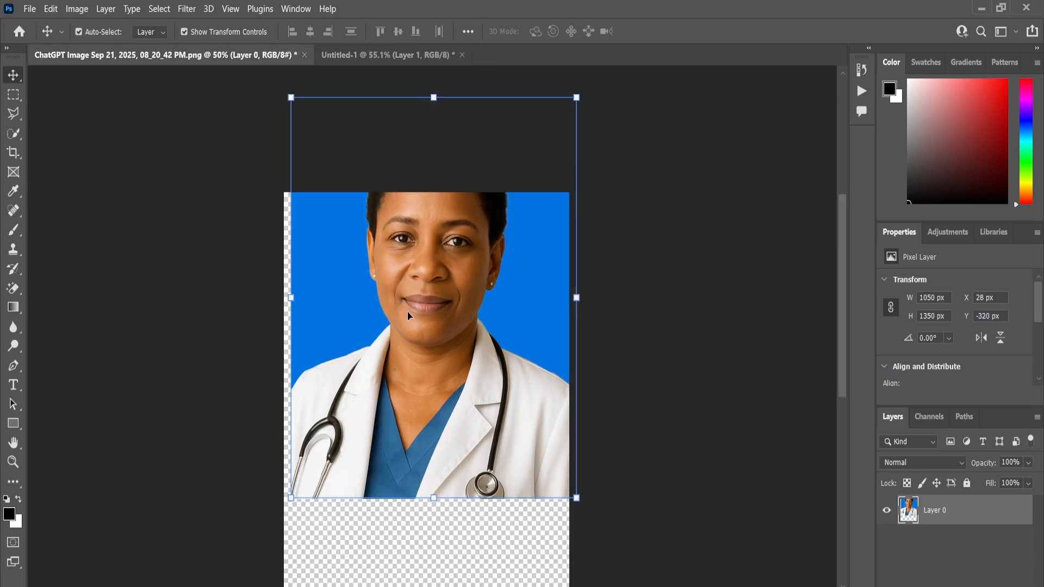
key("ctrl")
left_click(375, 53)
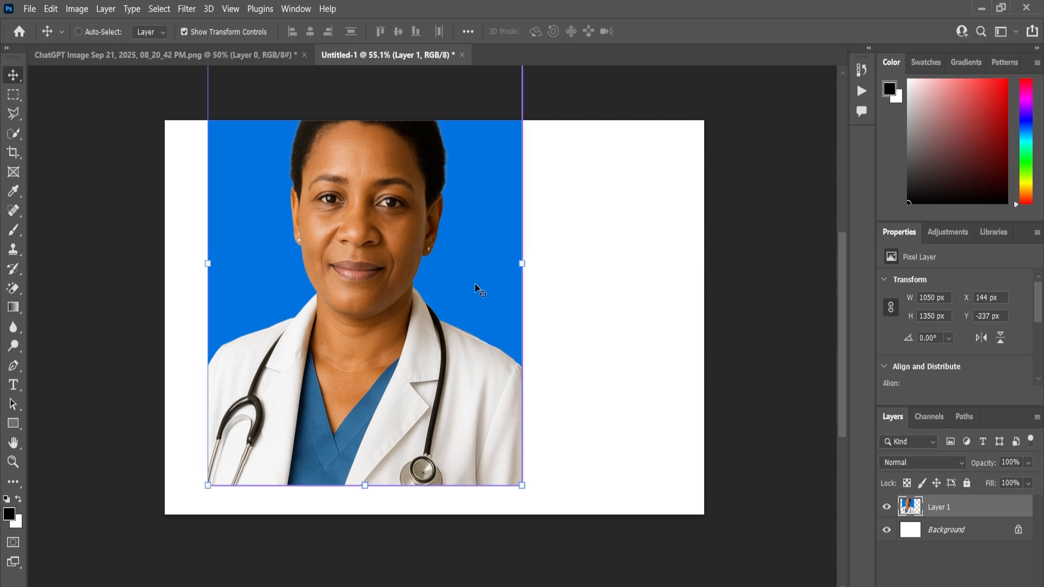
key("ctrl+v")
left_click(229, 222)
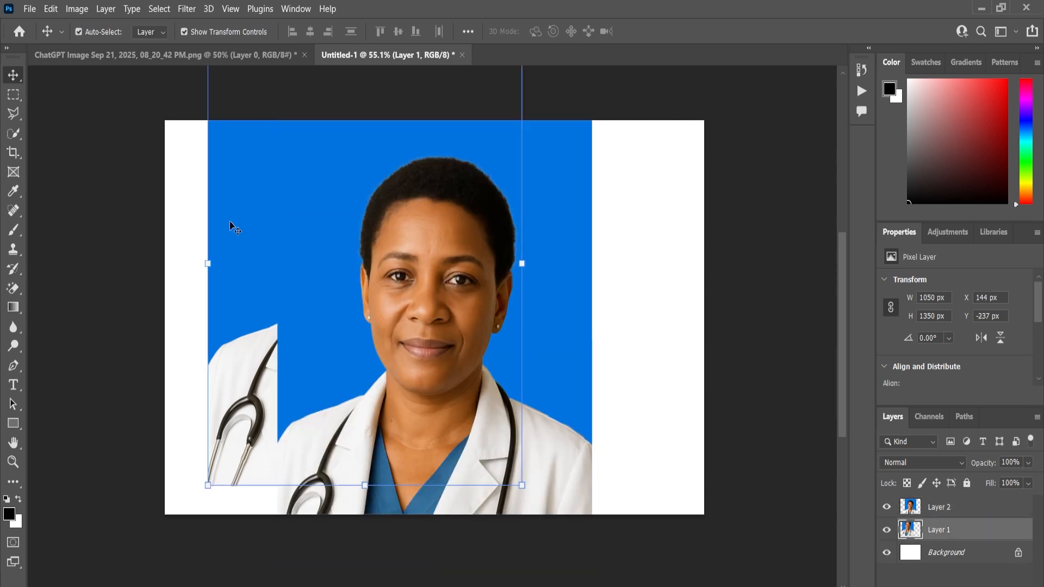
key("Delete")
left_click(473, 482)
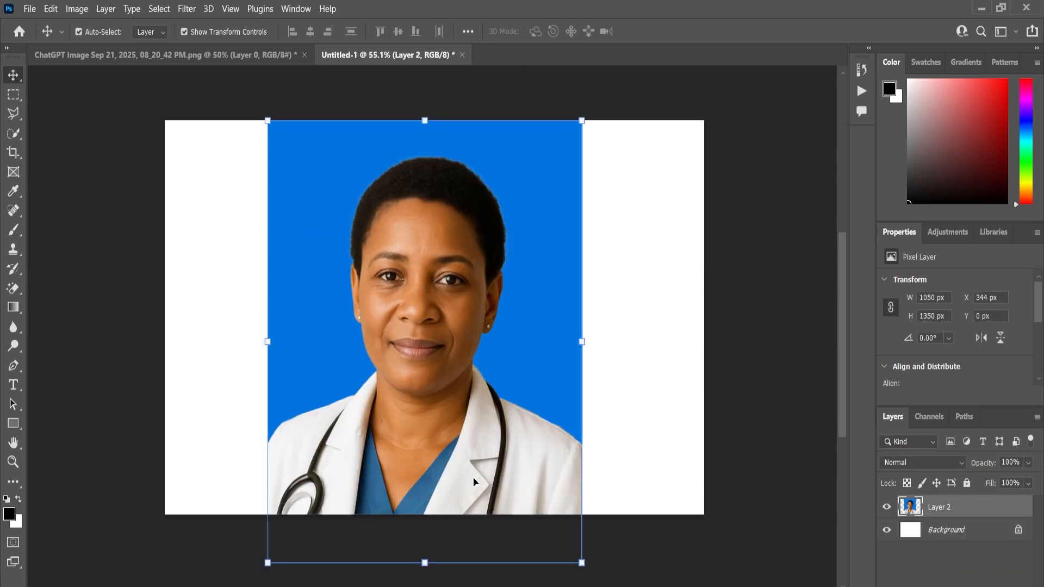
- Scale the pasted portrait proportionally to about 35.4% and position it near the canvas's upper-left corner
key("ctrl+t")
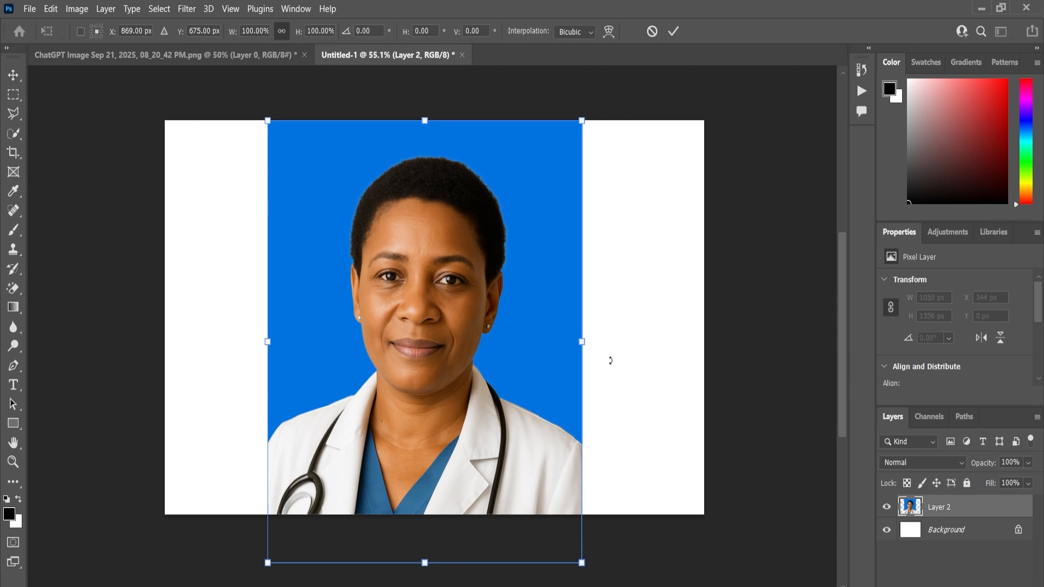
left_click_drag(586, 346, 258, 202)
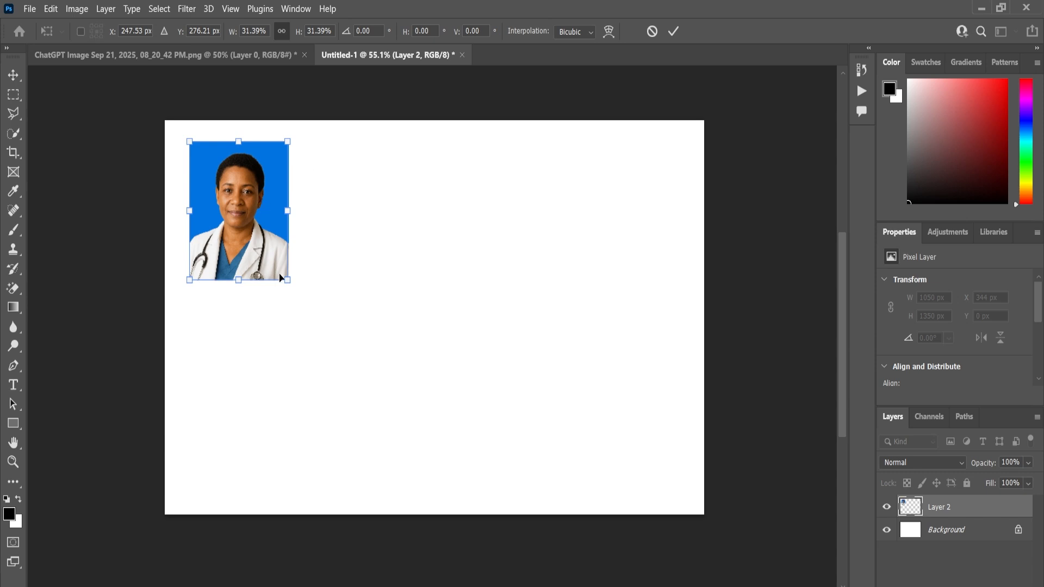
left_click_drag(287, 282, 301, 299)
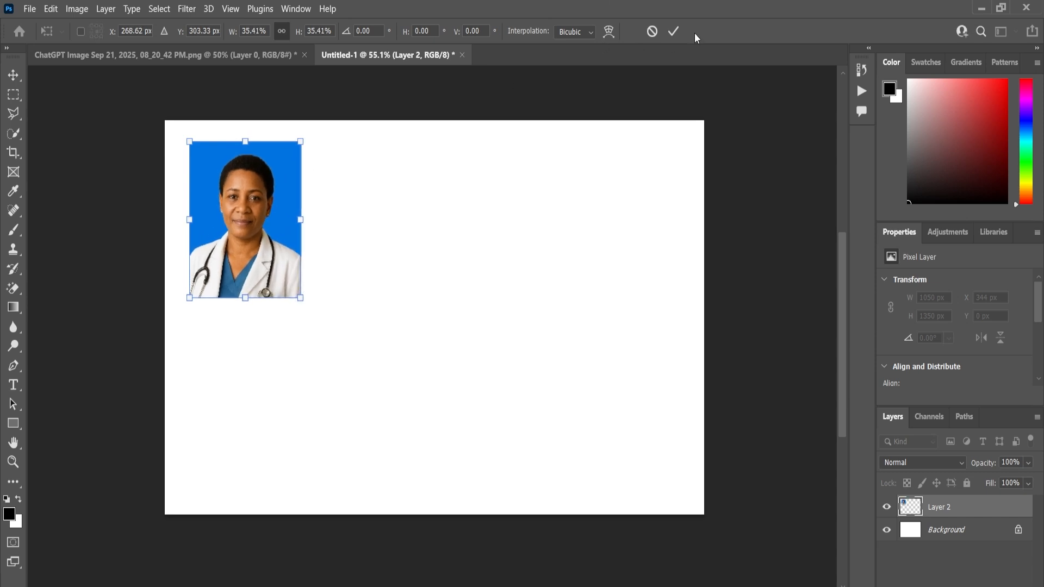
left_click(673, 31)
left_click(664, 170)
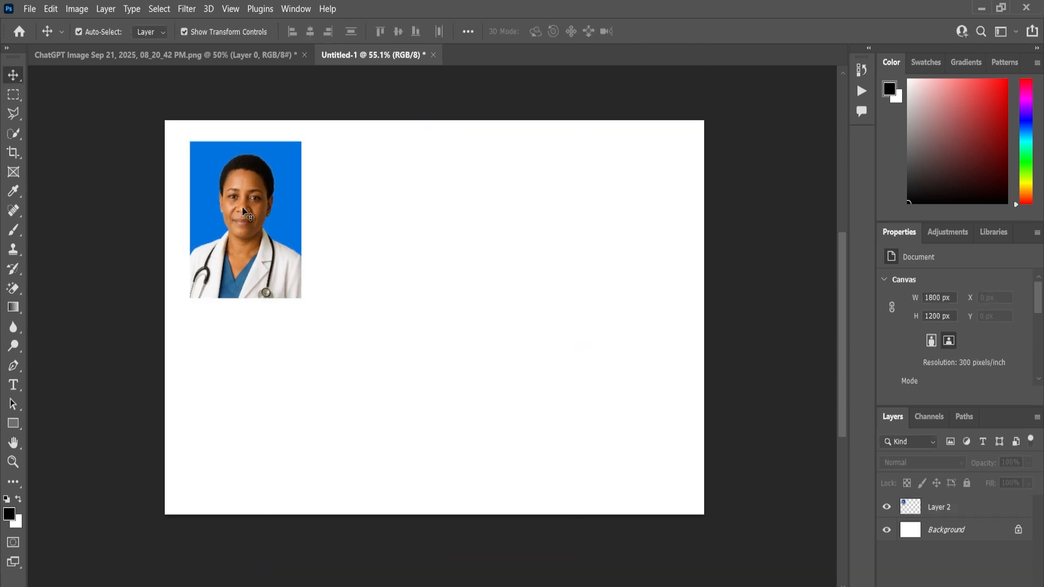
scroll(243, 206, "down", 1)
left_click_drag(244, 206, 250, 363)
left_click_drag(109, 191, 275, 321)
left_click_drag(243, 213, 366, 220)
key("ctrl+z")
key("ctrl+z")
key("ctrl+z")
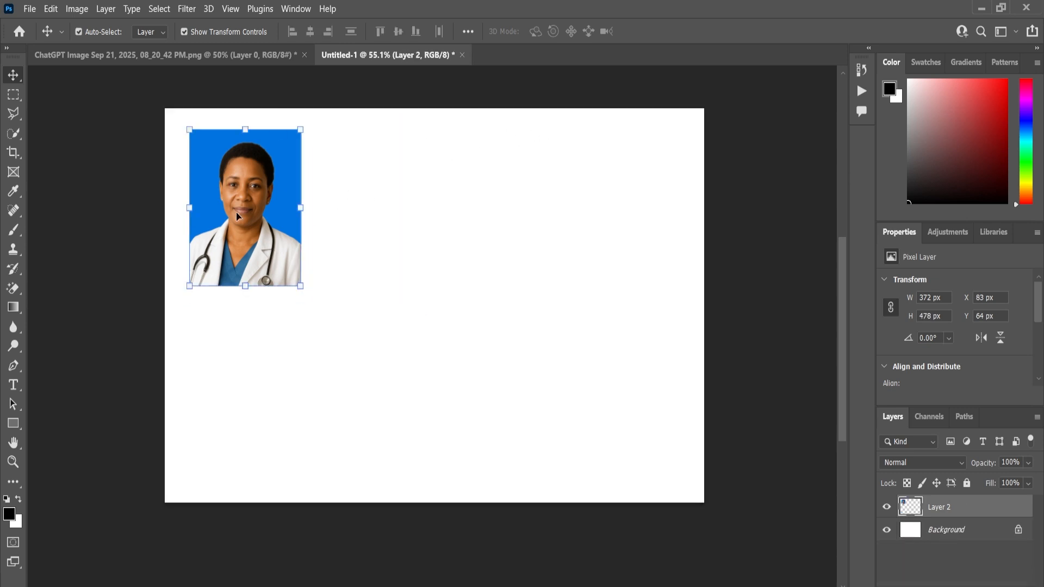
left_click(403, 217)
left_click(253, 190)
left_click_drag(995, 508, 995, 586)
left_click_drag(994, 586, 994, 586)
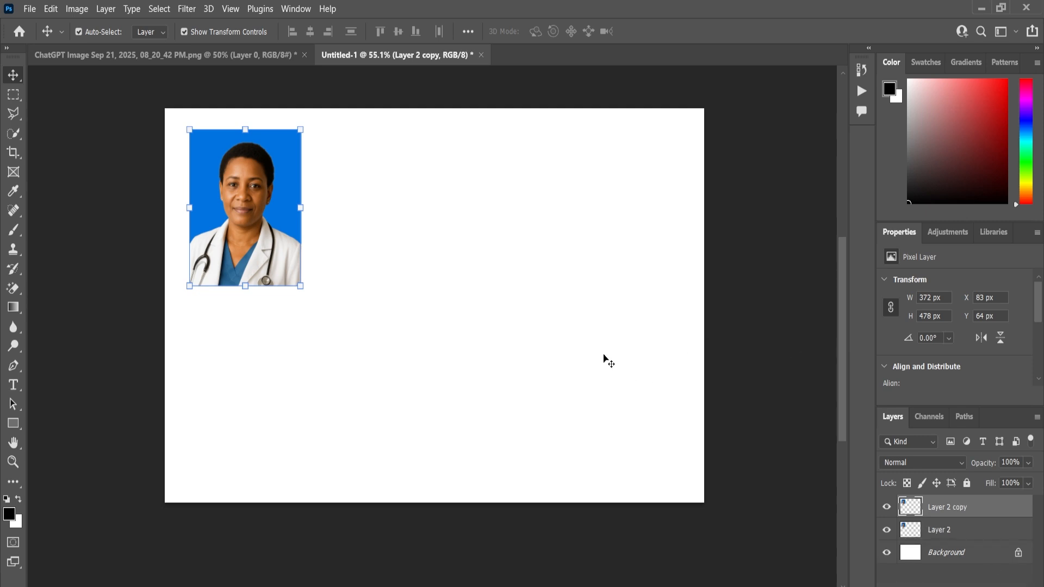
key("ctrl+z")
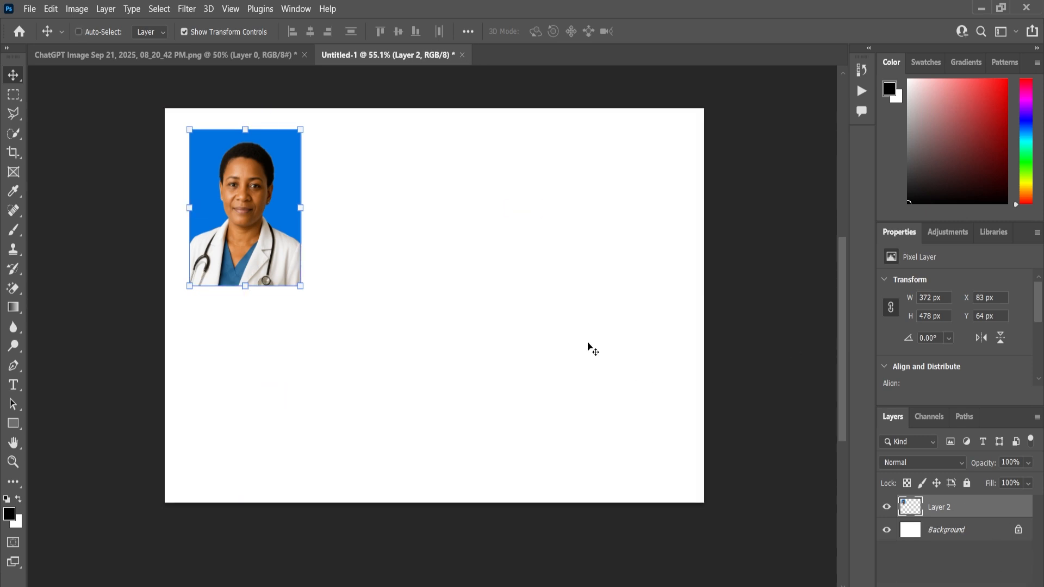
- Duplicate the small portrait layer and place the copy directly below the original, at about Y 600 px
key("ctrl+j")
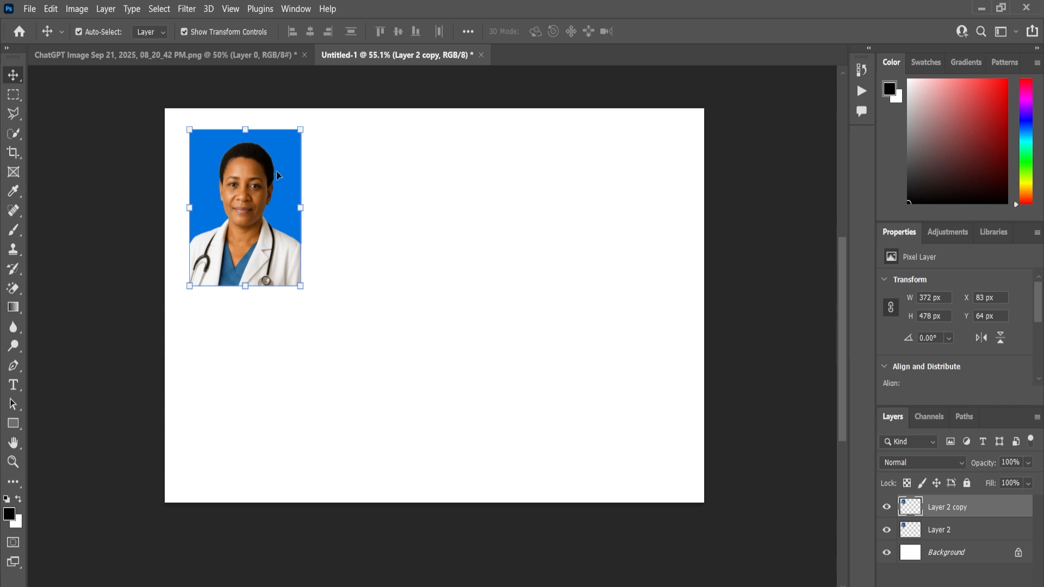
left_click_drag(276, 171, 272, 341)
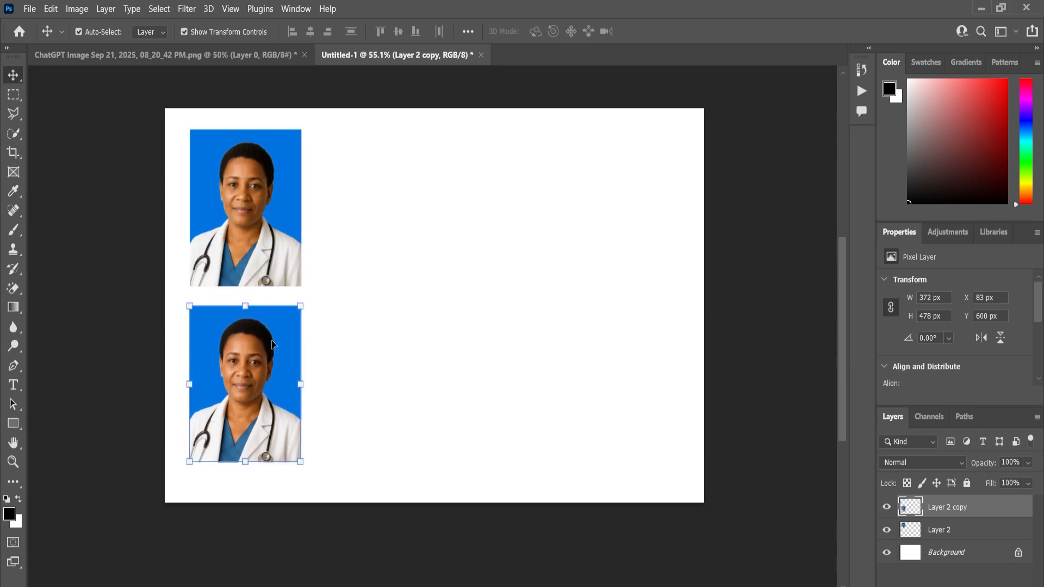
- Select both stacked portraits and copy them alongside as a second column, forming a two-by-two grid
left_click(251, 176)
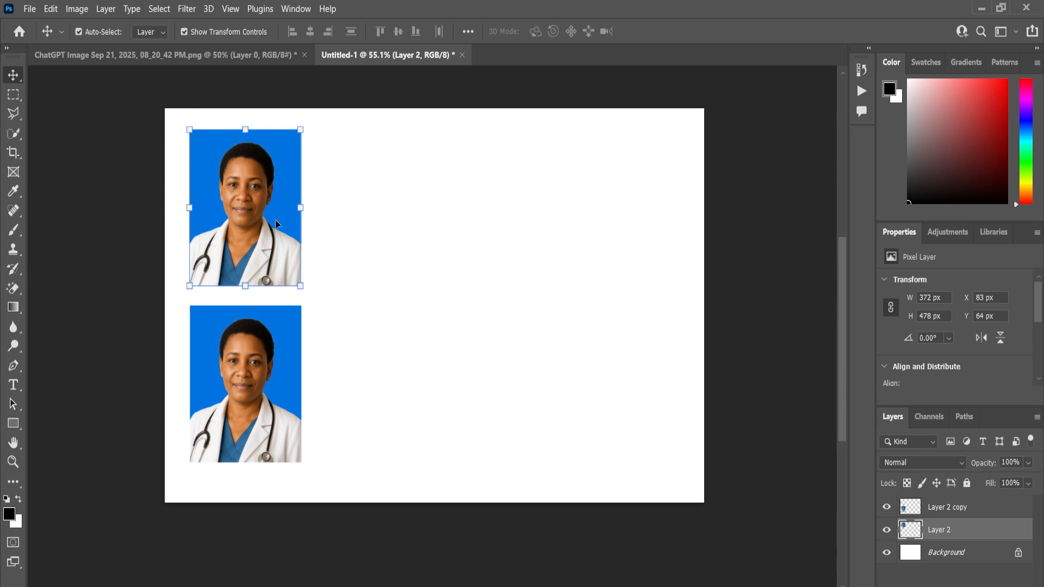
left_click(243, 383, "shift")
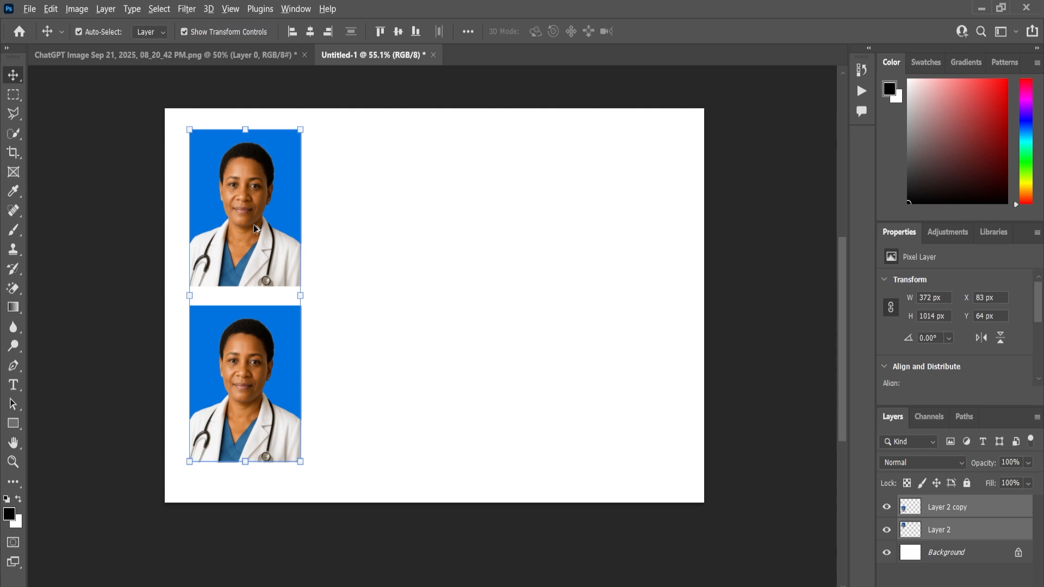
left_click_drag(254, 224, 382, 231)
left_click_drag(146, 185, 389, 357)
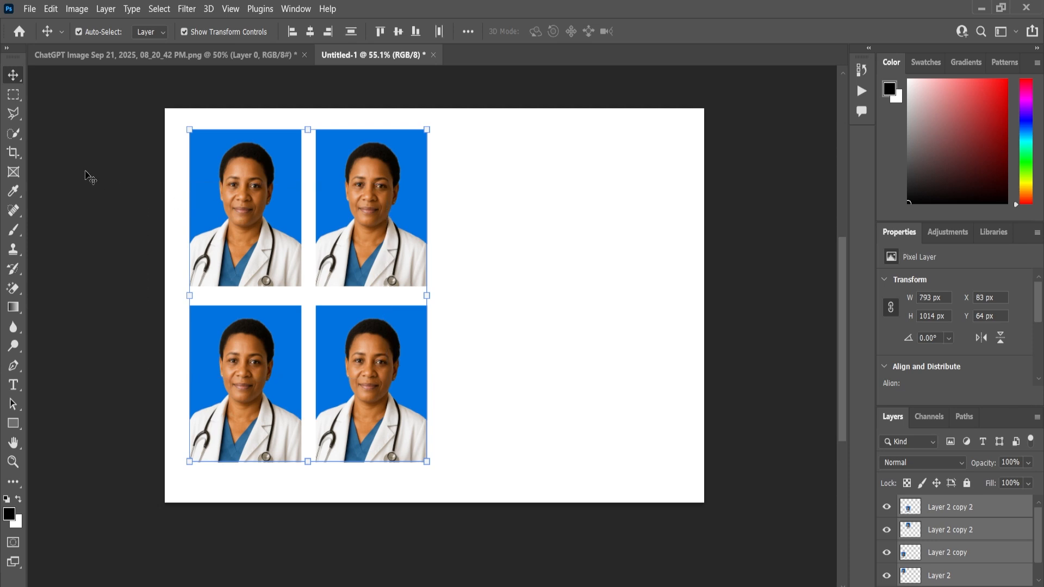
left_click_drag(86, 171, 386, 423)
left_click(545, 256)
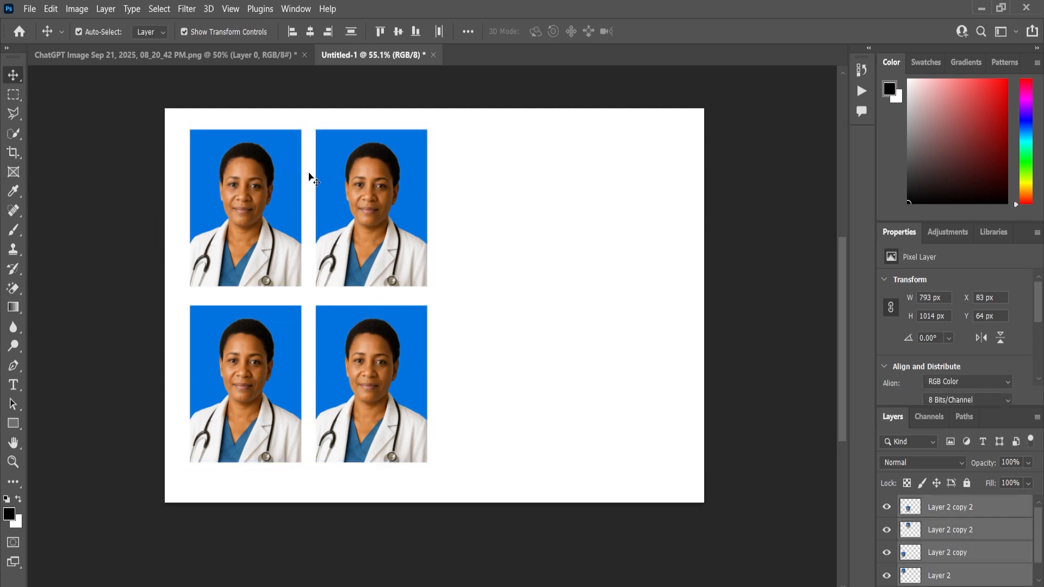
- Select the four portraits and copy them alongside at about X 926 px, forming a grid of two rows by four columns
left_click(260, 177)
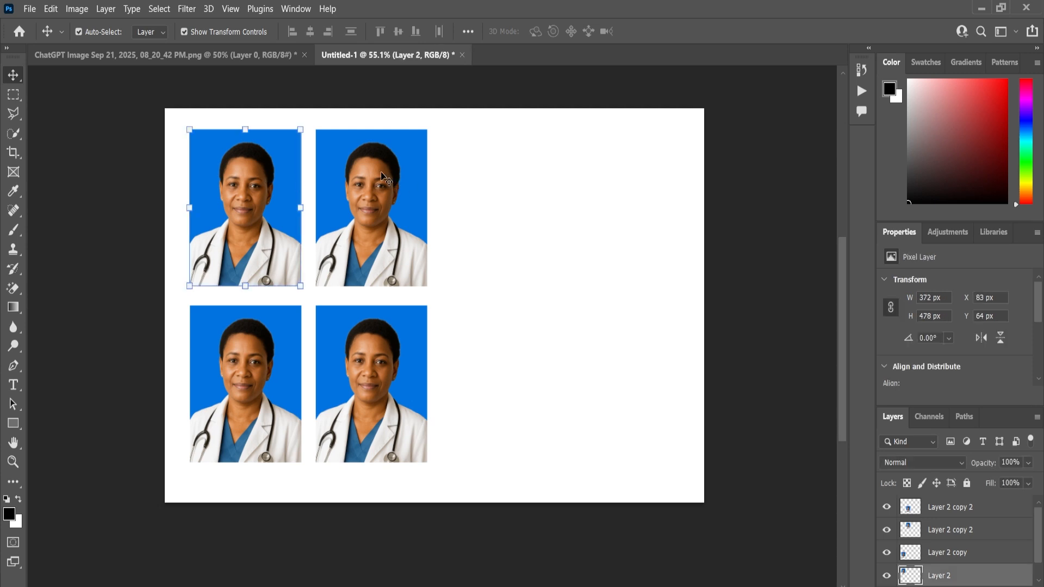
left_click(376, 191, "shift")
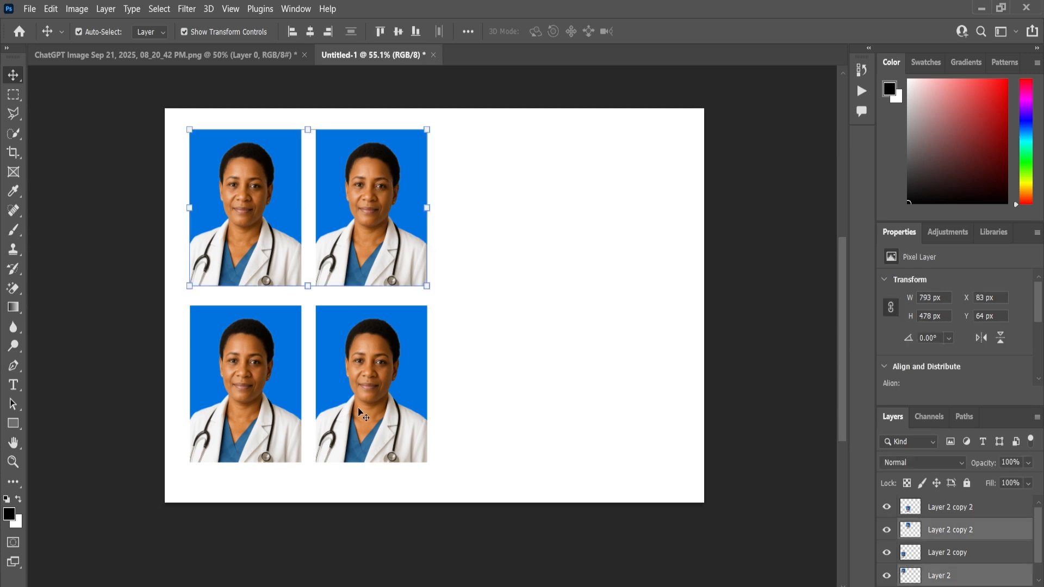
left_click(365, 370, "shift")
left_click(265, 353, "shift")
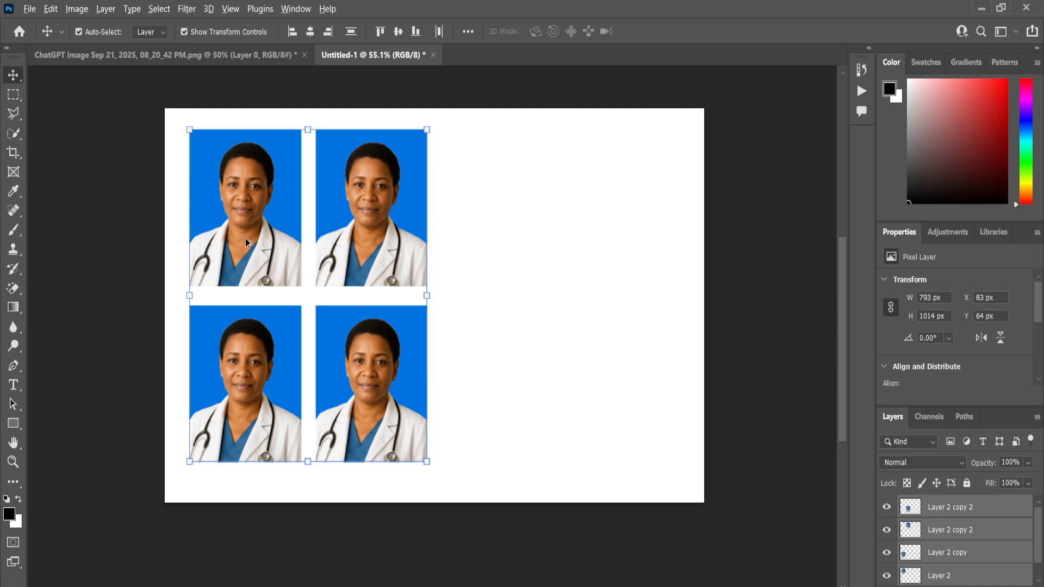
left_click_drag(246, 239, 499, 244)
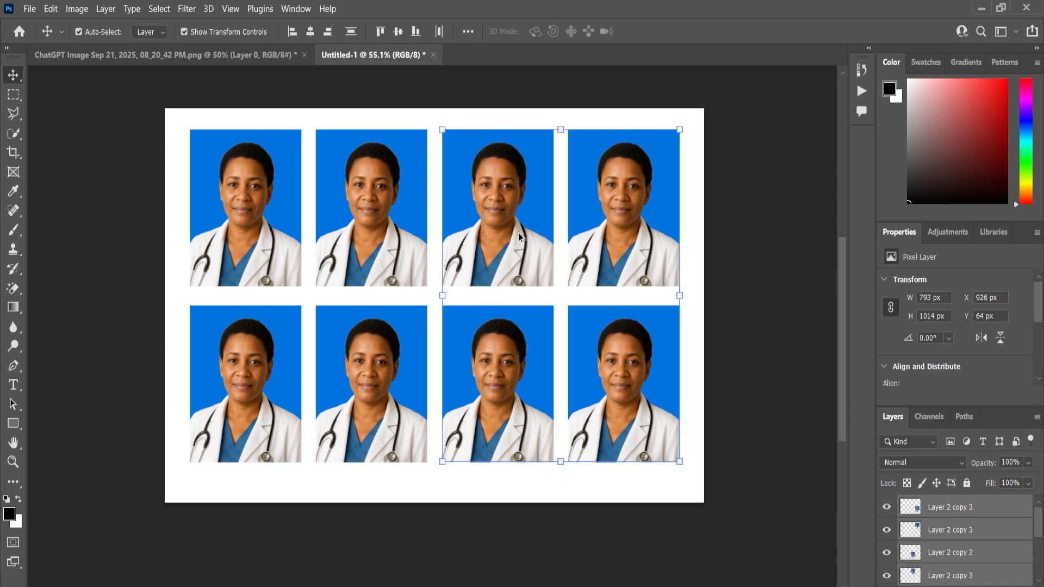
left_click(721, 239)
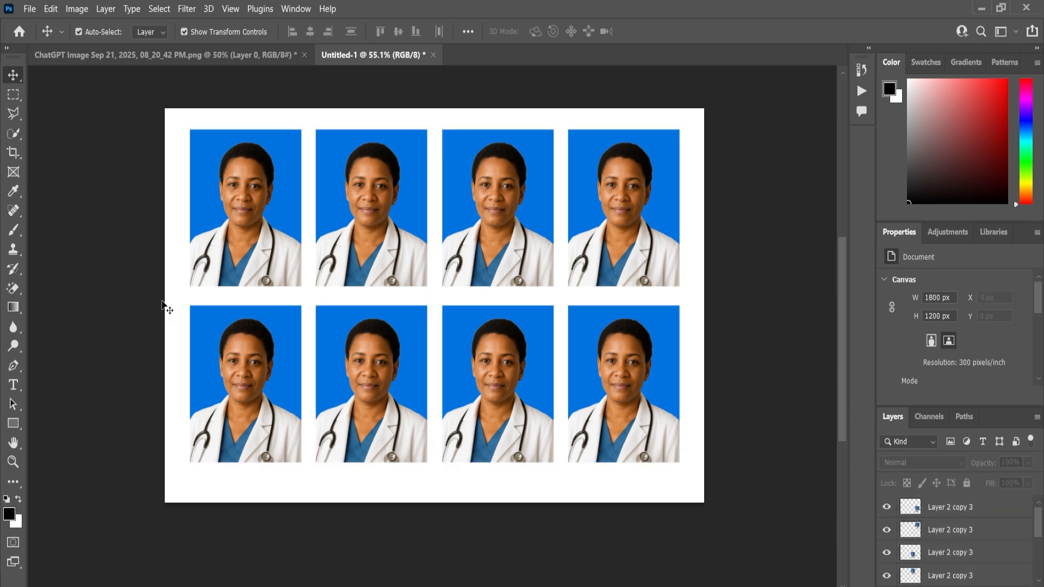
- Move all eight portraits slightly to the left and merge all visible layers into the background
left_click_drag(106, 227, 792, 256)
left_click_drag(613, 242, 605, 243)
left_click(753, 199)
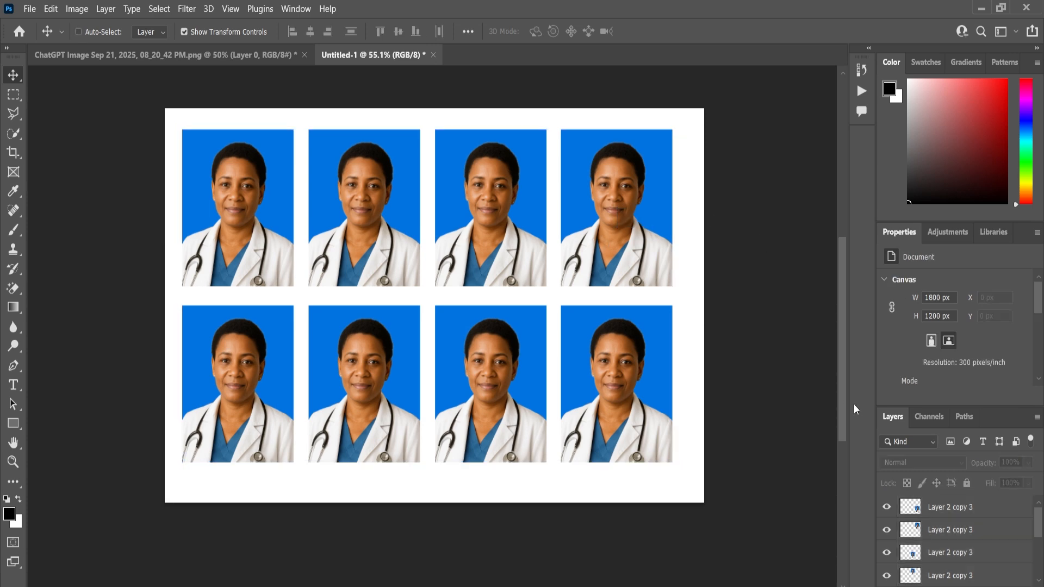
key("ctrl+shift+e")
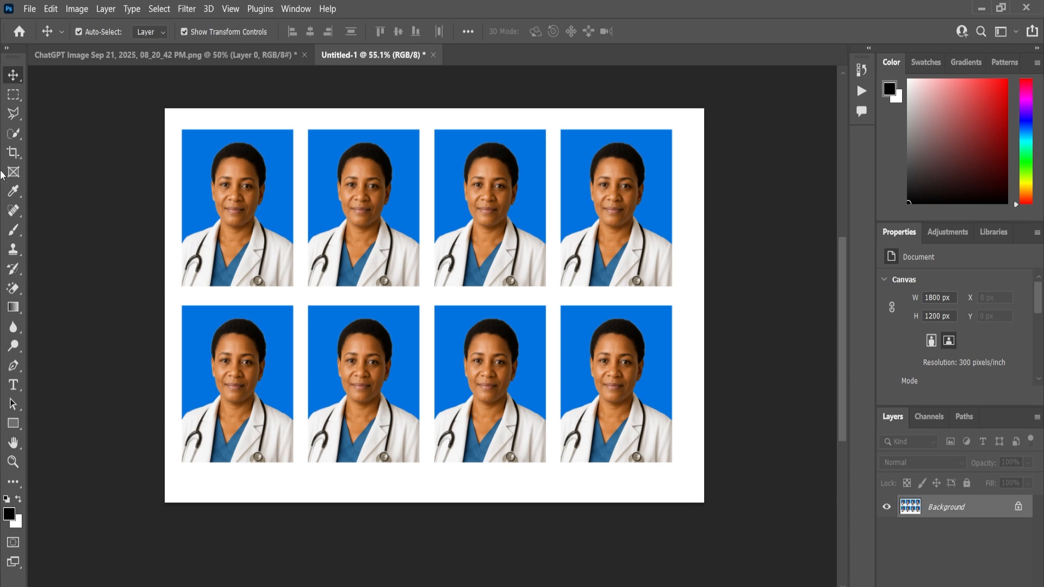
- Save the print sheet on the computer as pass.jpg in the Documents folder, in JPEG format at quality 12
left_click(30, 10)
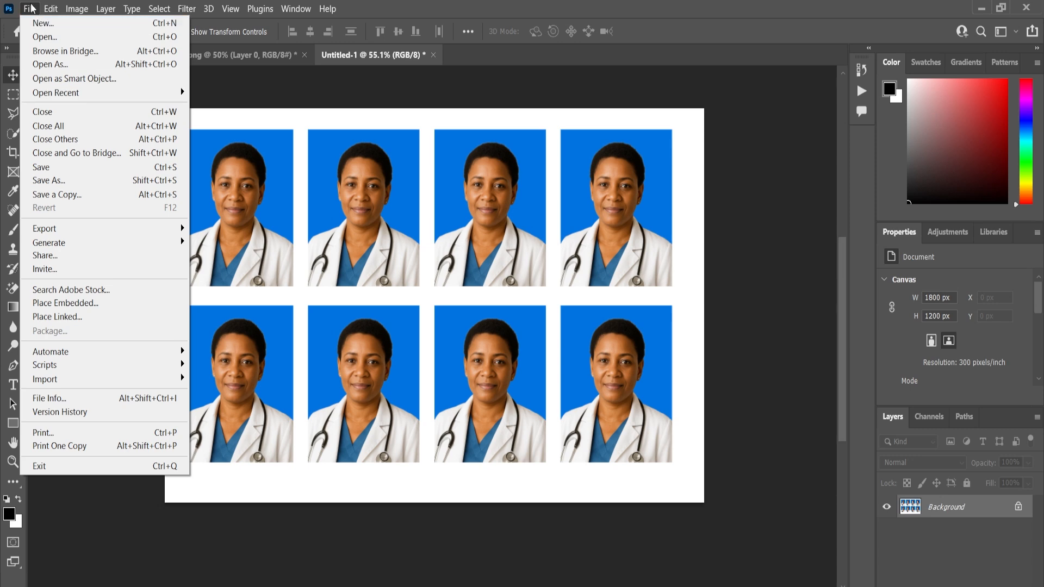
left_click(47, 185)
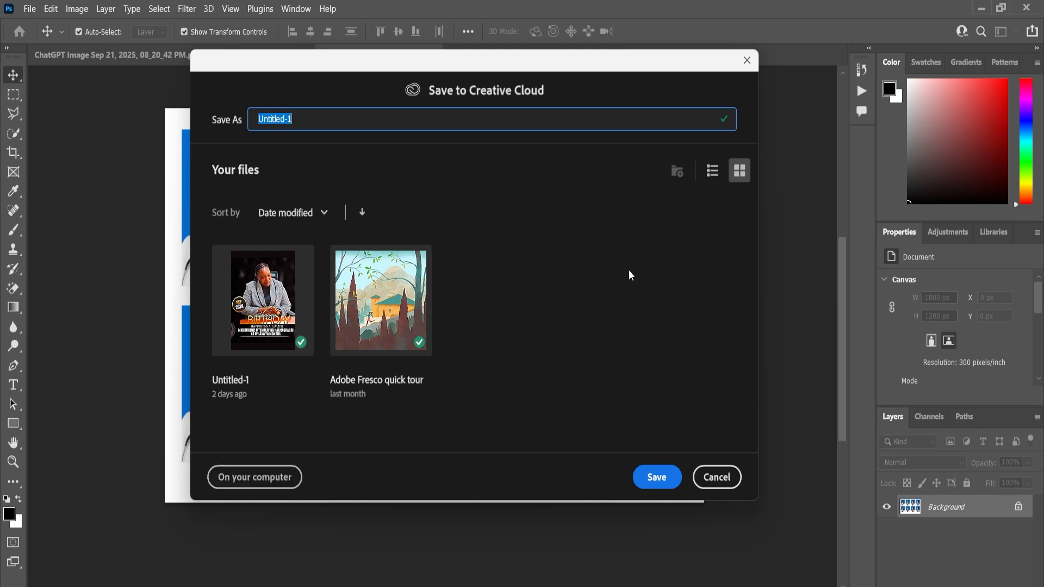
type("pass")
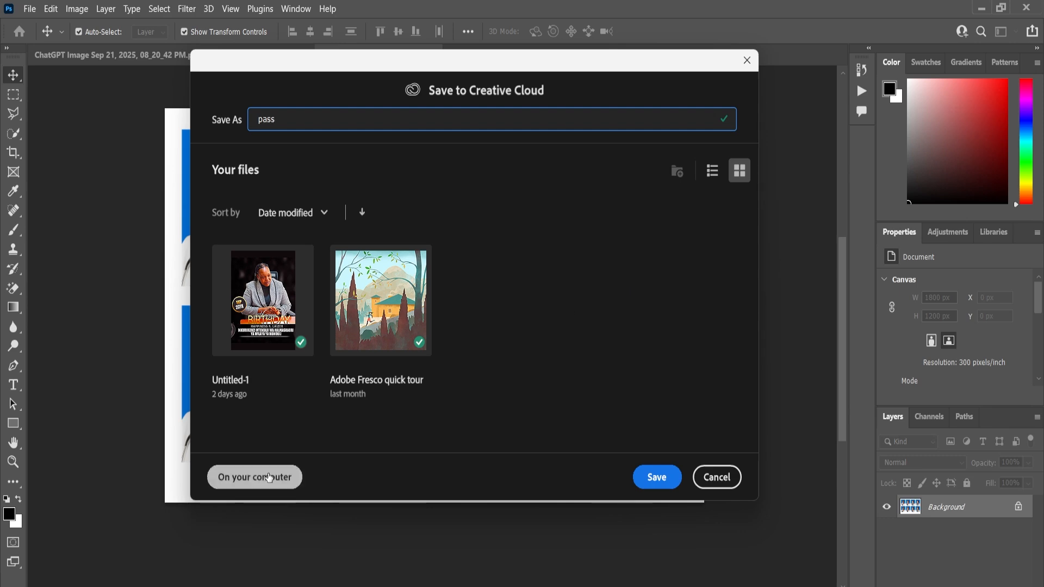
left_click(252, 482)
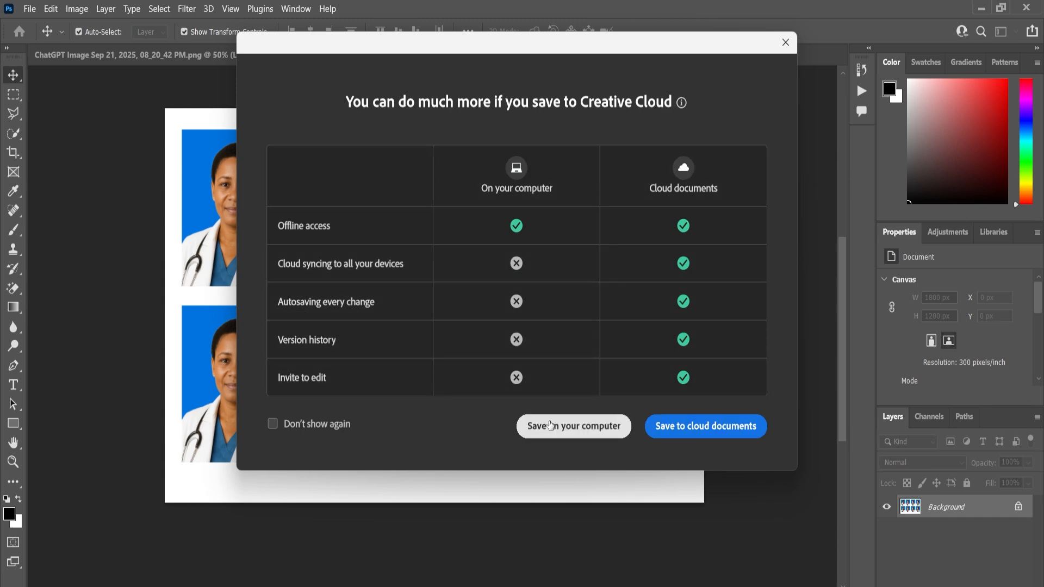
left_click(576, 427)
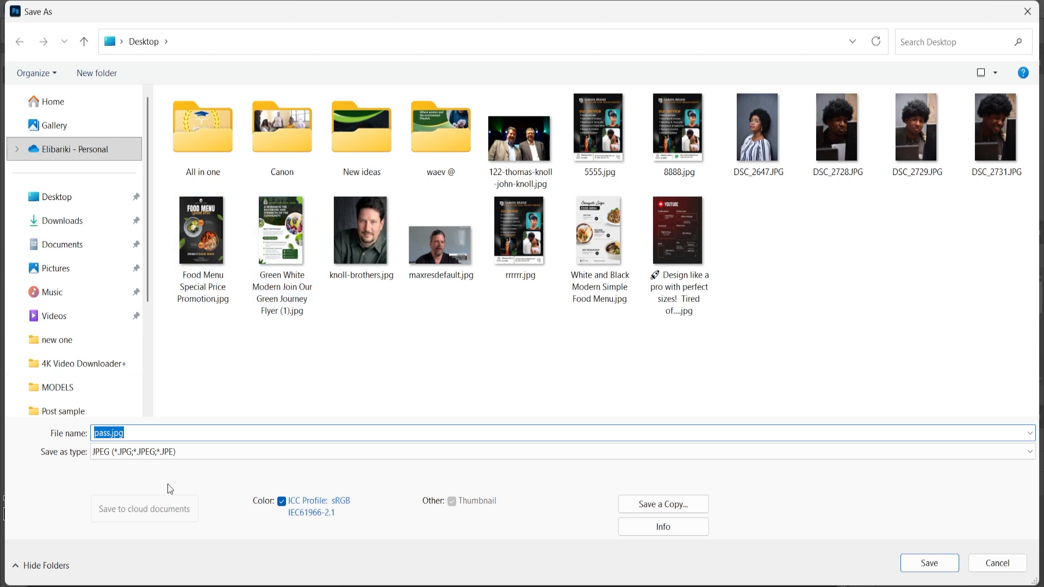
left_click(79, 201)
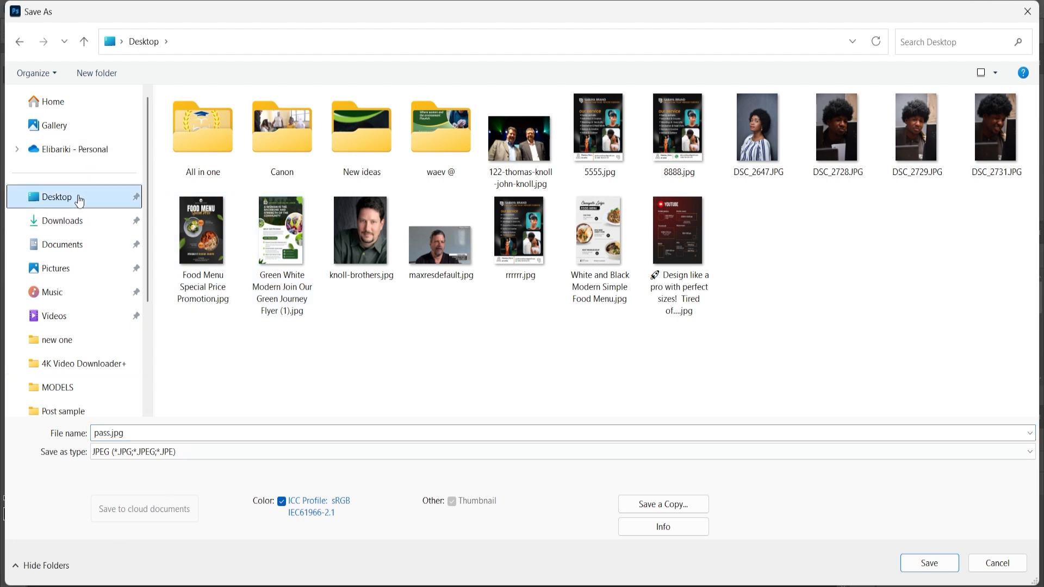
left_click(81, 223)
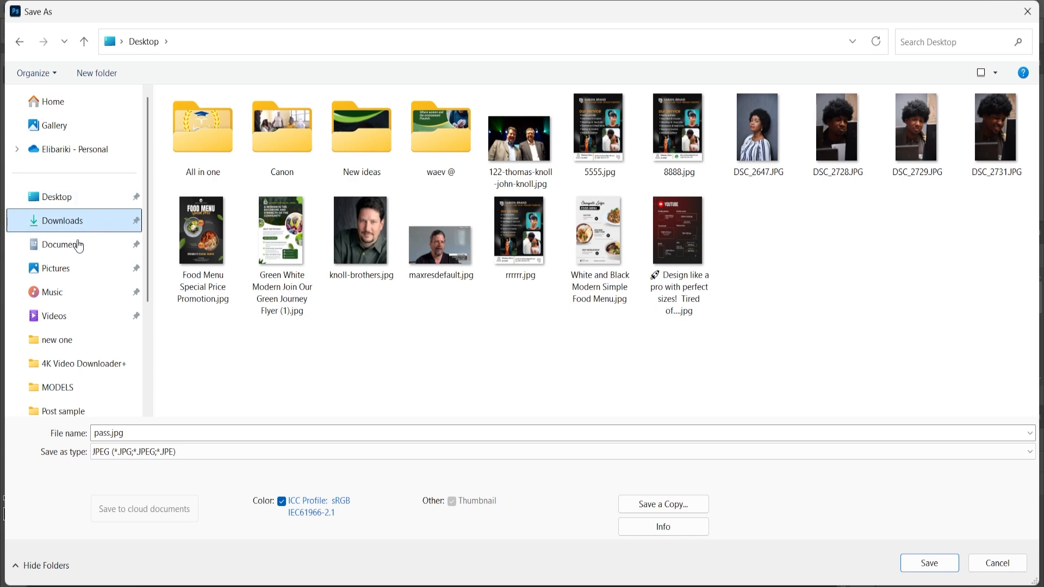
left_click(80, 248)
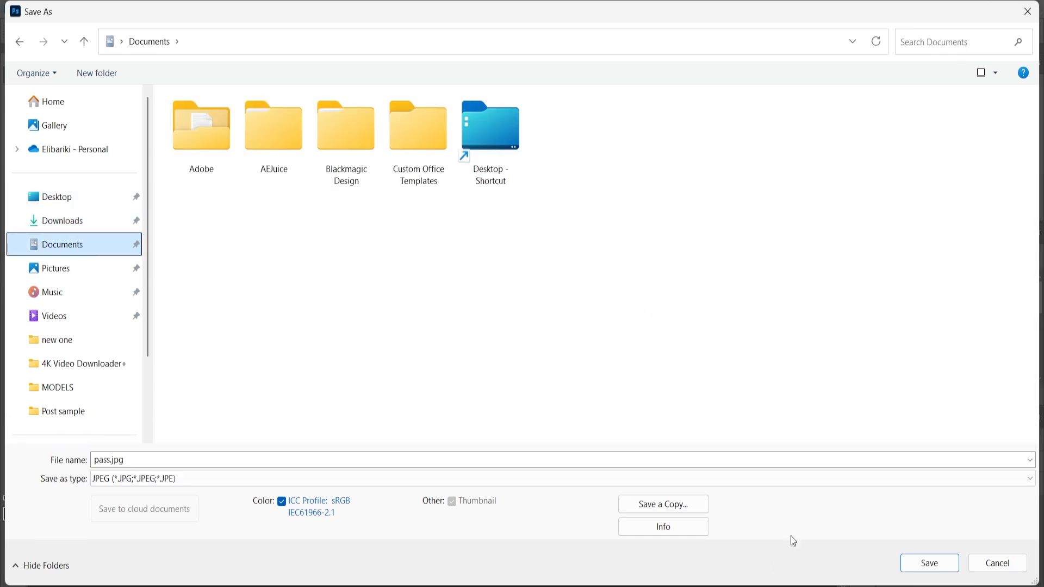
left_click(930, 563)
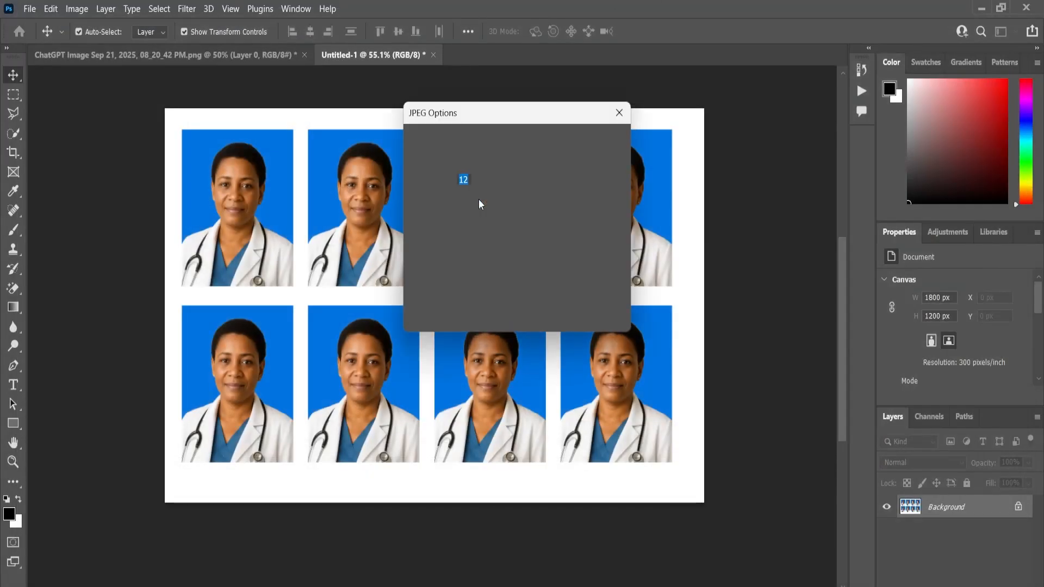
left_click(596, 143)
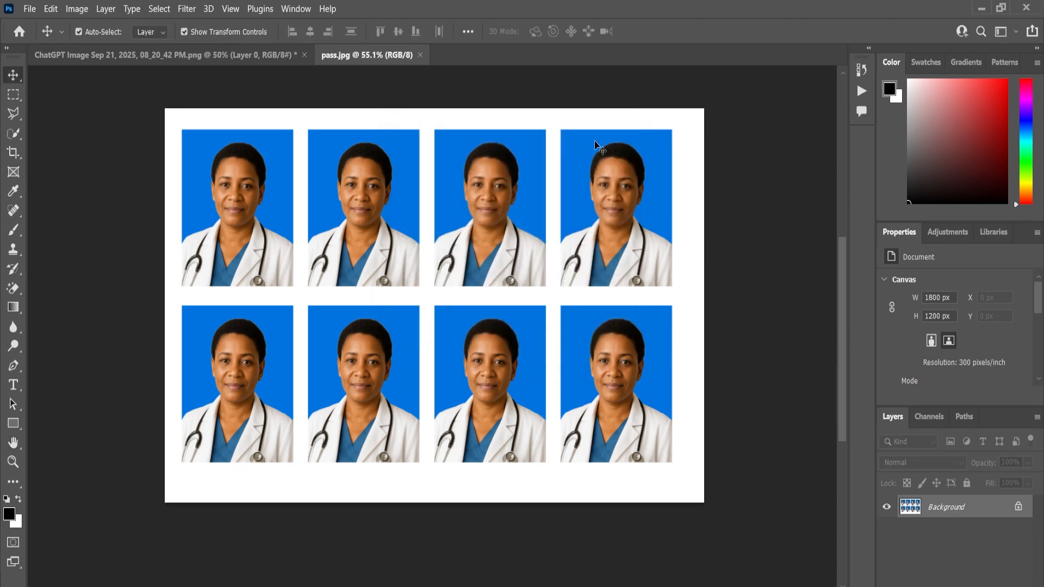
- Switch to File Explorer and open pass.jpg from the Documents folder in the photo viewer
left_click(981, 9)
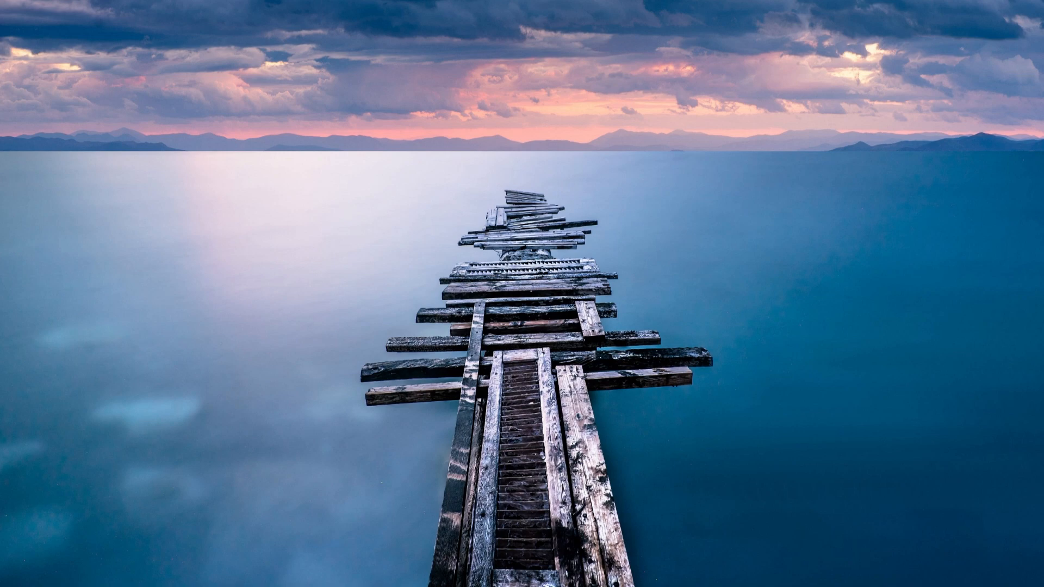
right_click(616, 142)
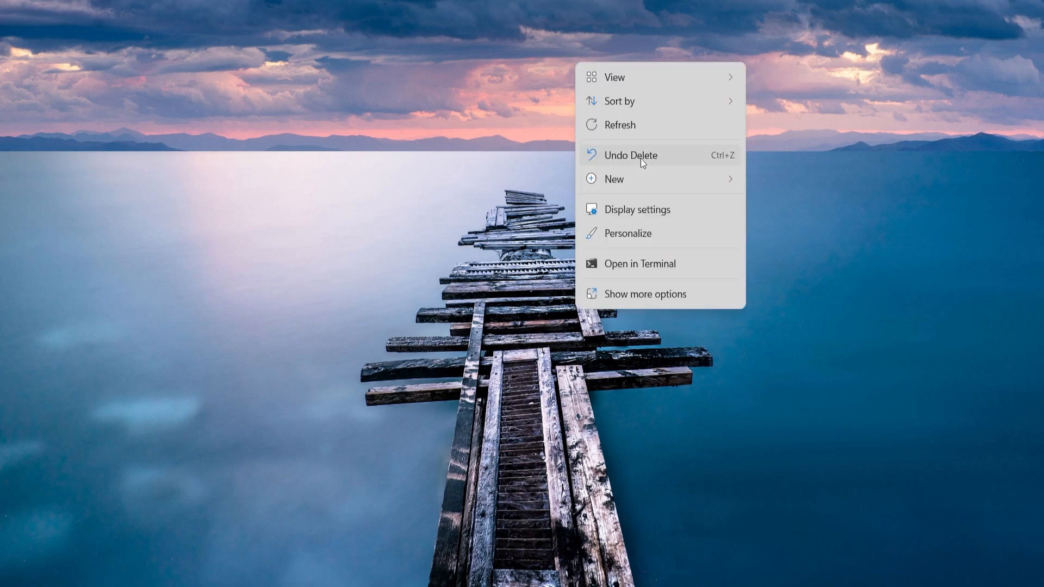
left_click(646, 131)
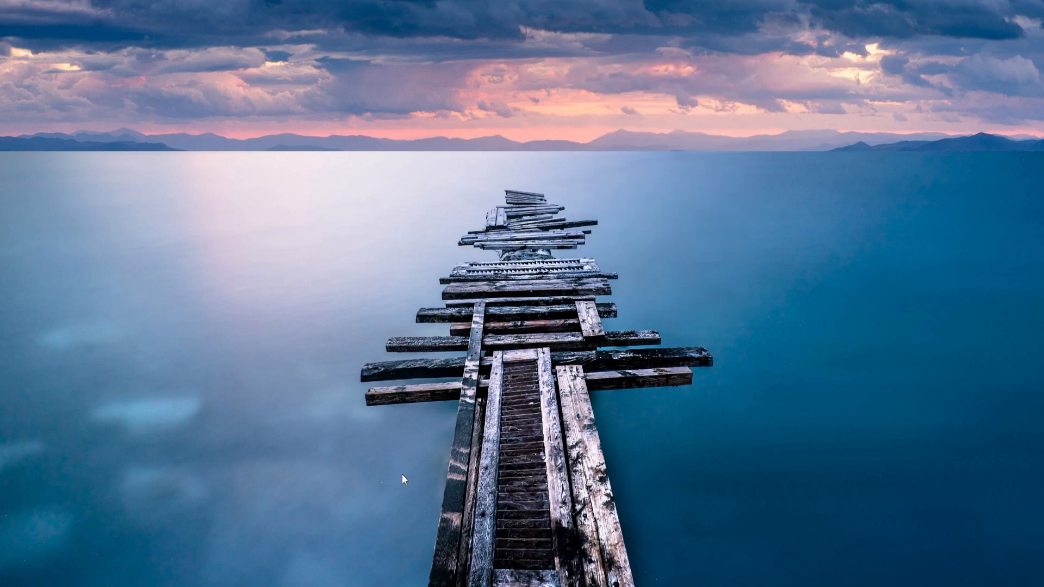
key("super+e")
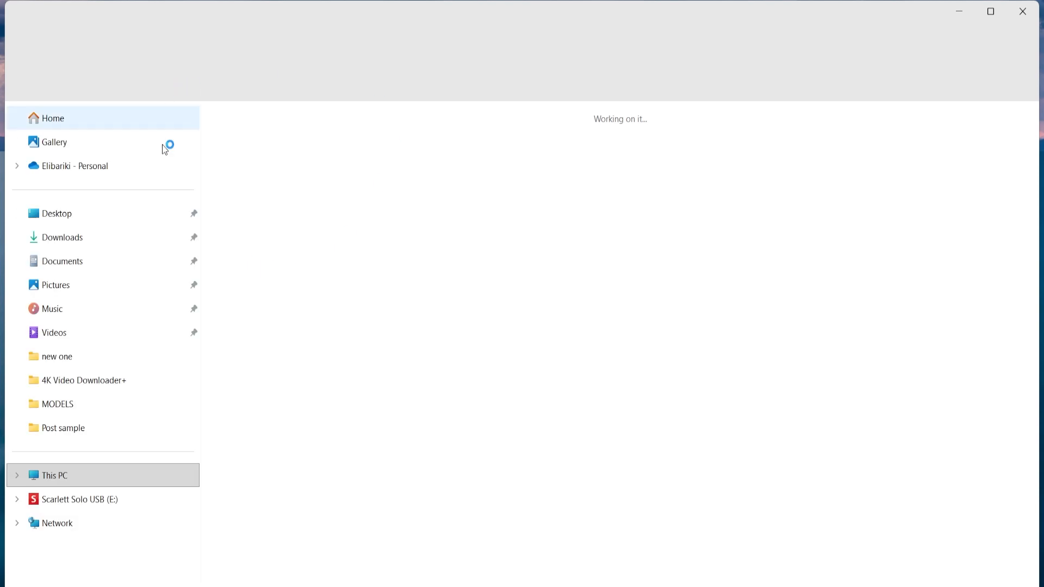
left_click(72, 261)
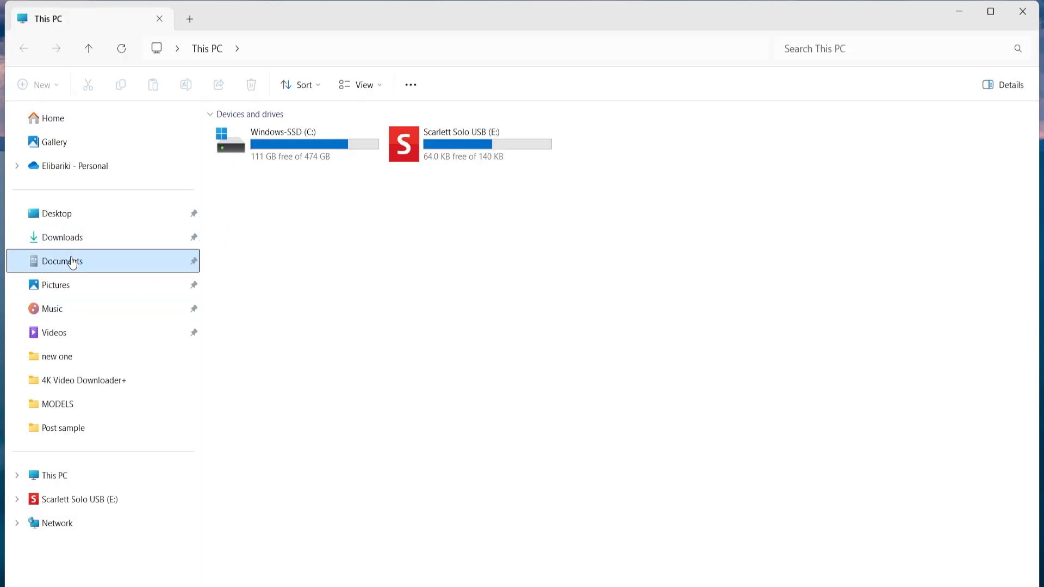
left_click(271, 271)
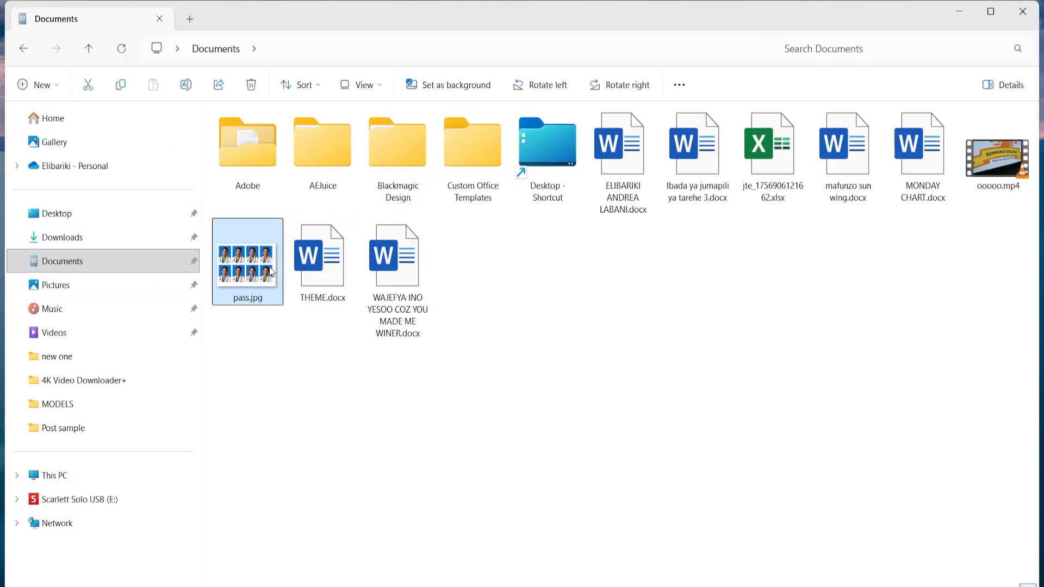
double_click(271, 271)
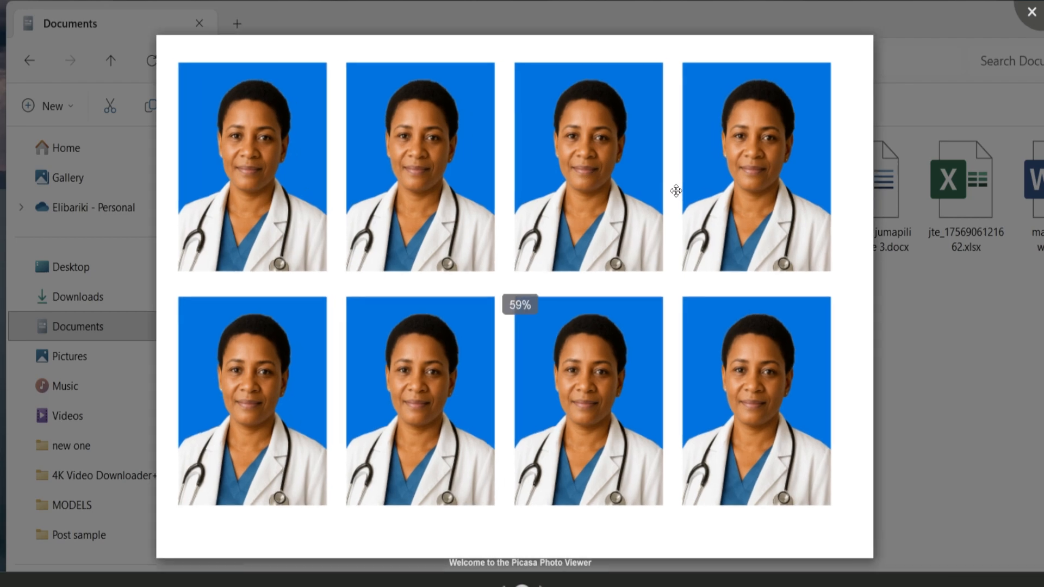
- Examine the saved sheet's overall layout and the close-up sharpness of its portraits
scroll(676, 191, "up", 8)
scroll(674, 190, "down", 4)
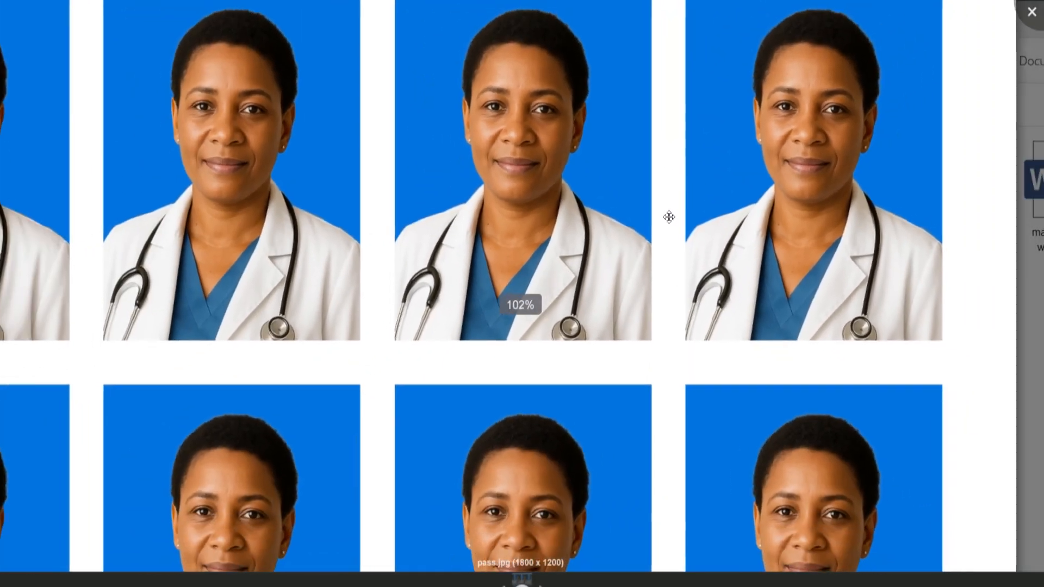
scroll(671, 228, "down", 4)
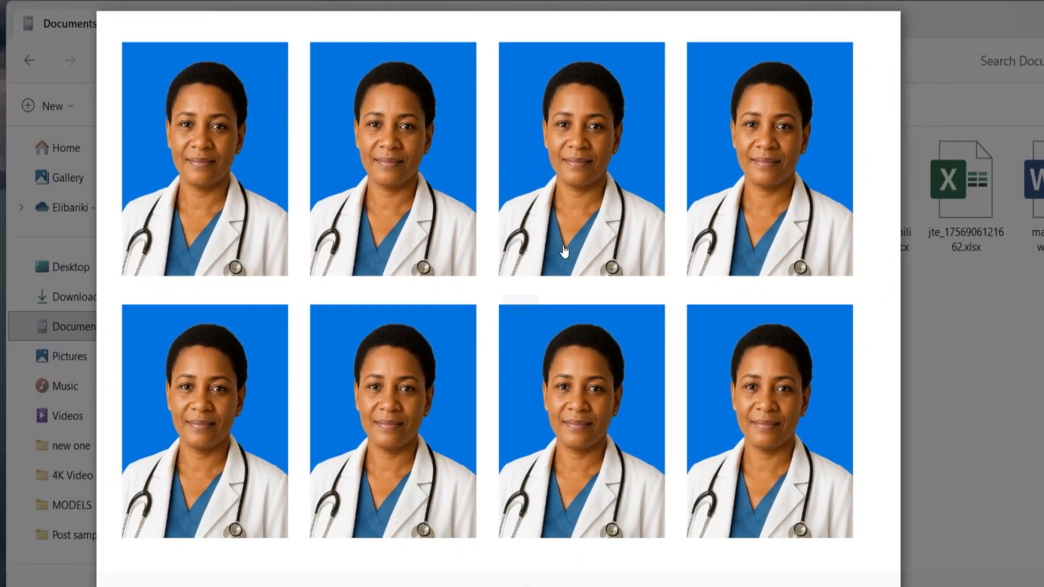
scroll(564, 252, "up", 4)
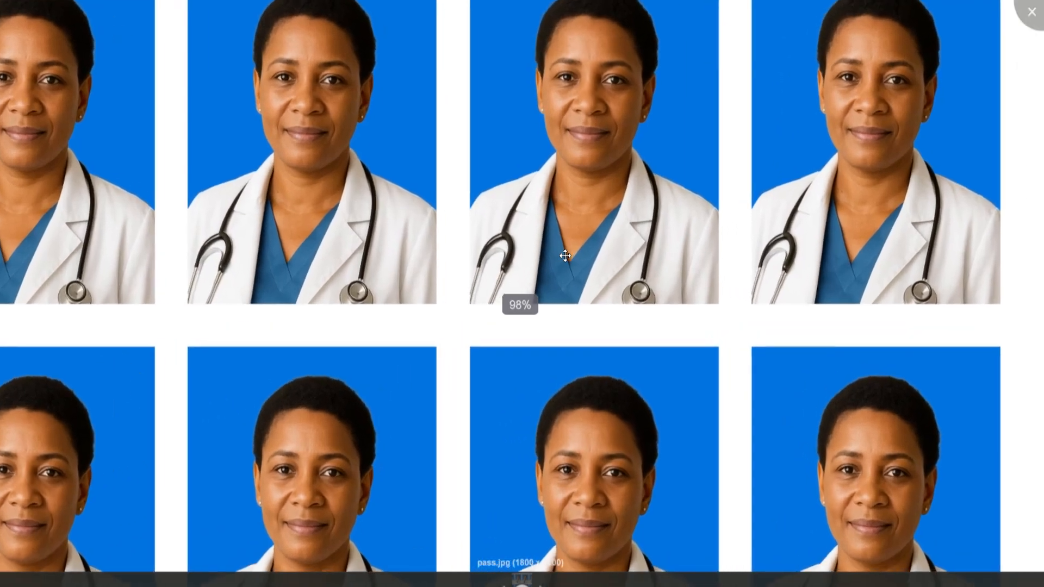
scroll(565, 256, "up", 1)
scroll(568, 256, "down", 3)
scroll(577, 261, "up", 2)
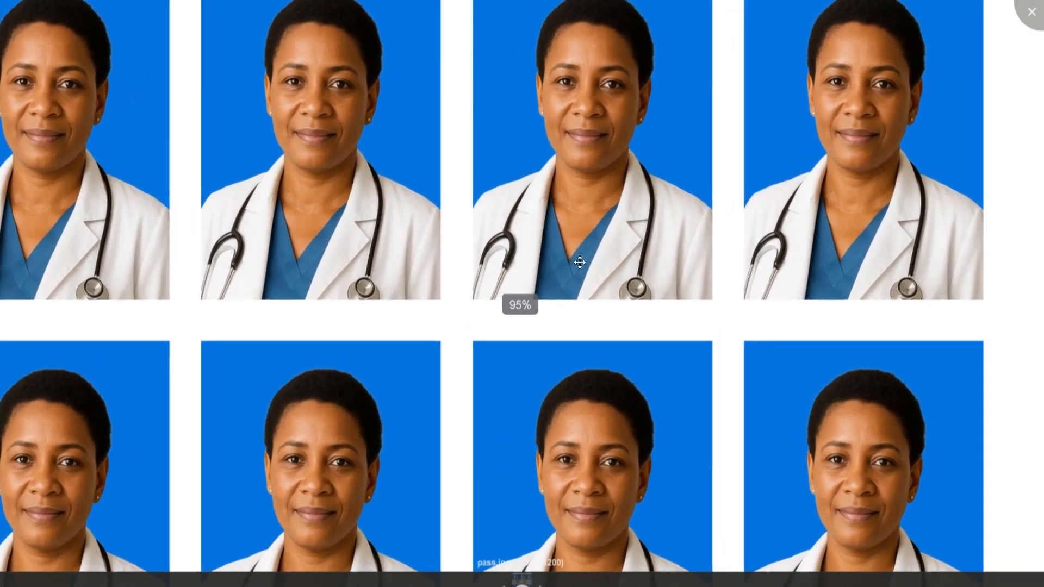
scroll(579, 263, "up", 3)
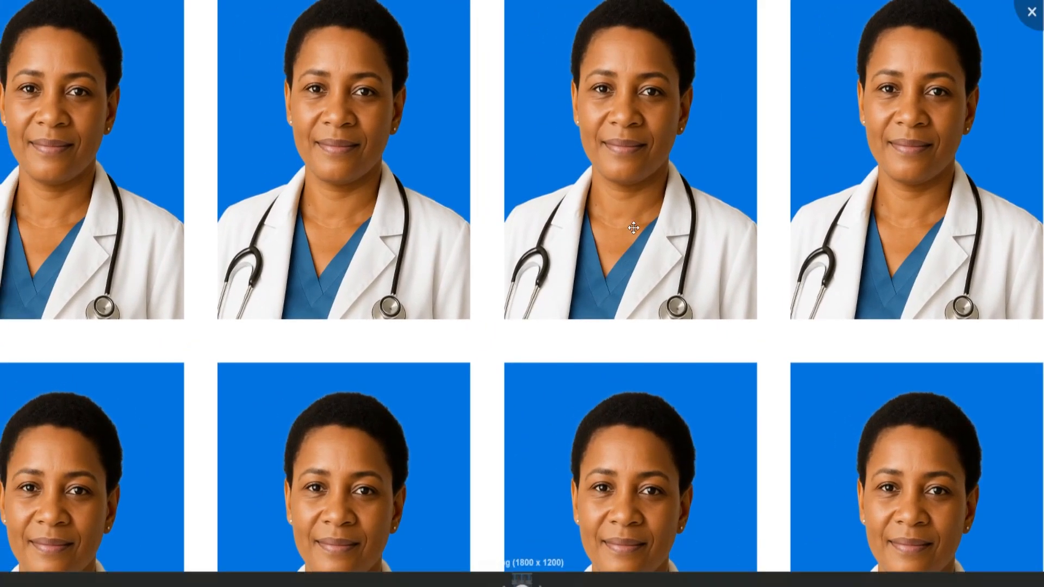